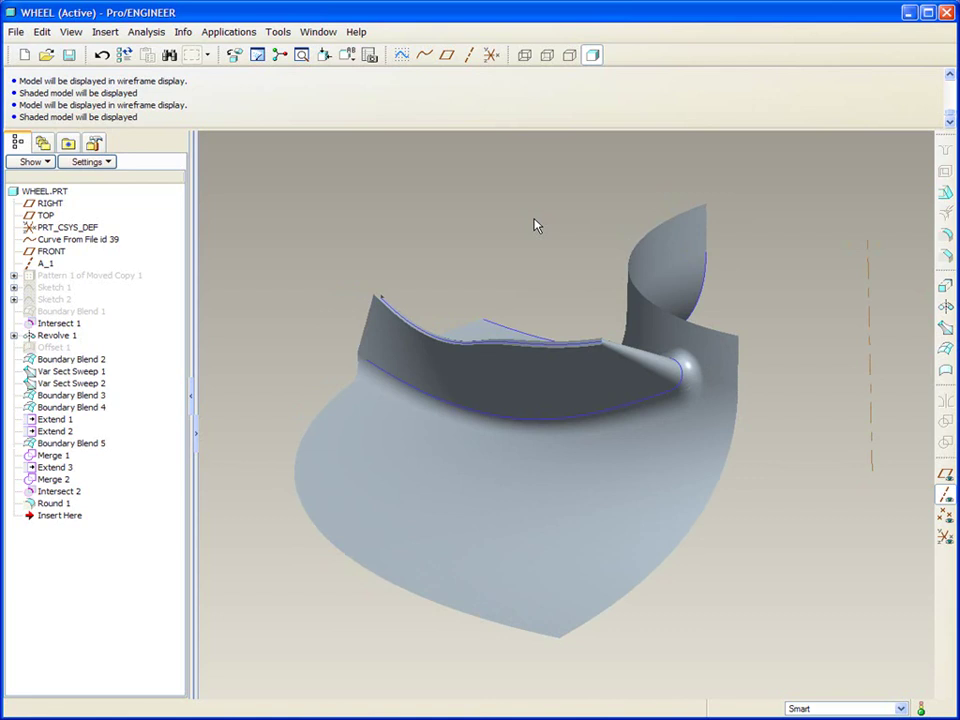
In wireframe display, extend the blade quilt by 0.02 along the rounded edge at its tip and the two adjoining long edges.
left_click(525, 55)
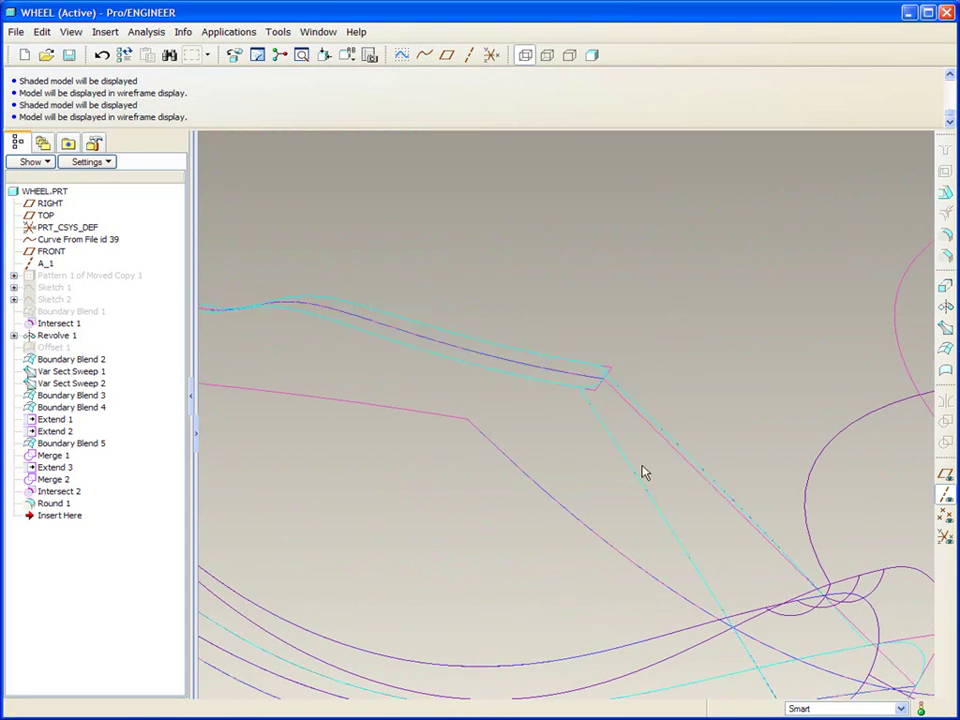
left_click(645, 473)
scroll(624, 441, "up", 3)
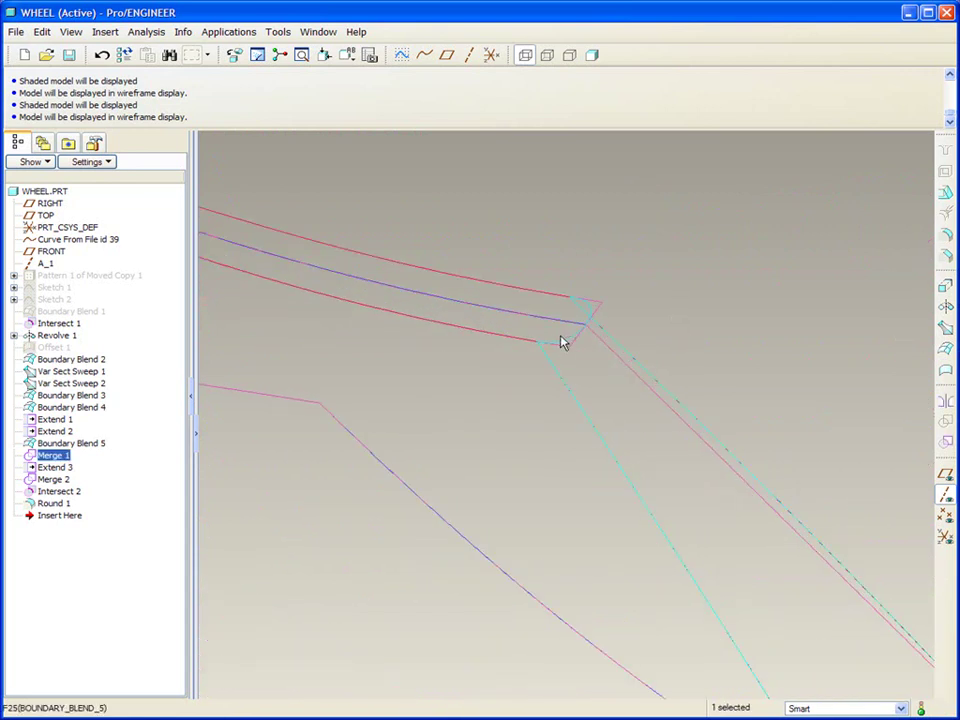
left_click(561, 336)
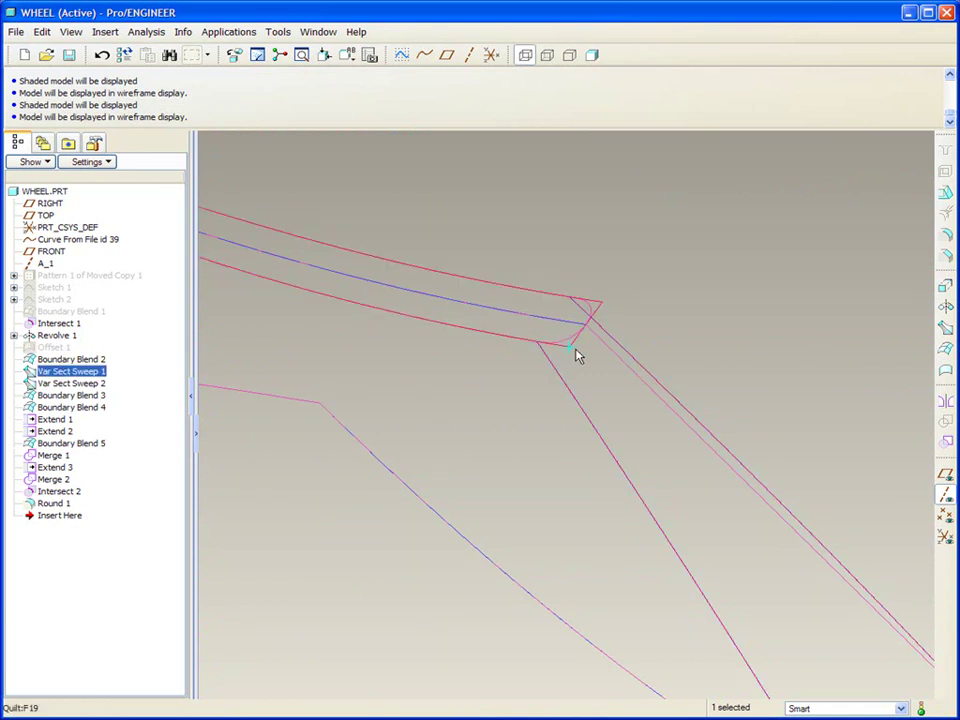
left_click(603, 368)
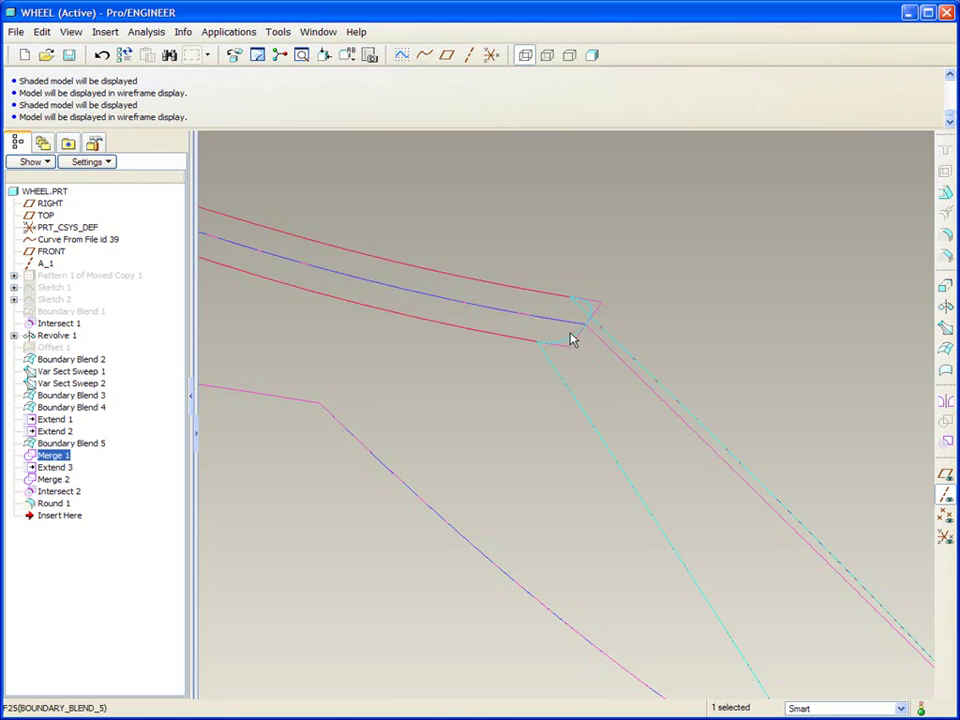
left_click(572, 340)
left_click(572, 342)
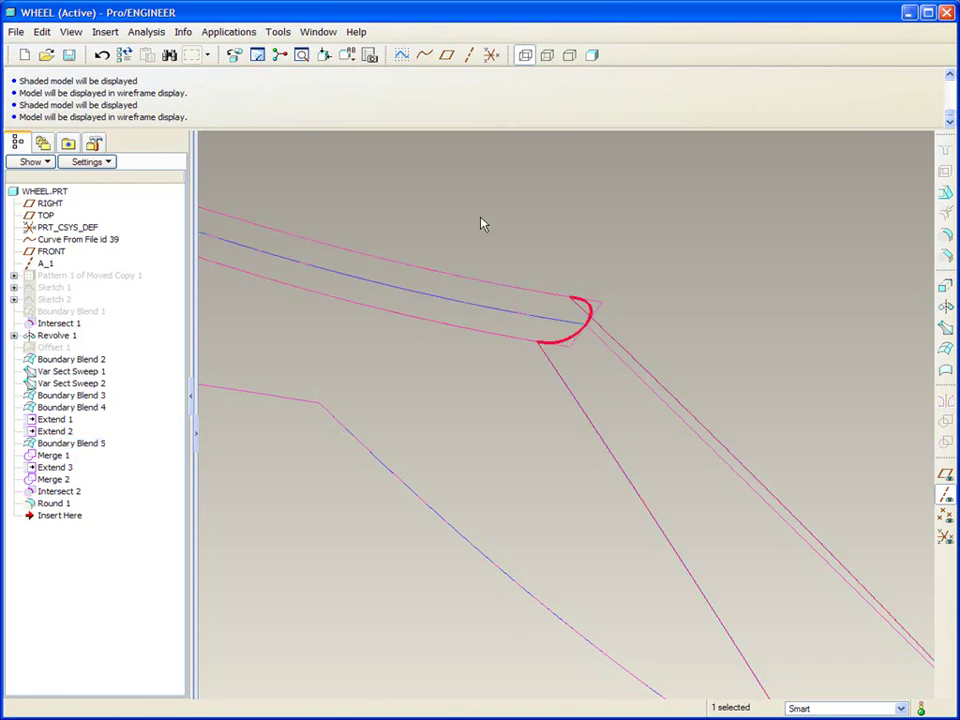
left_click(41, 32)
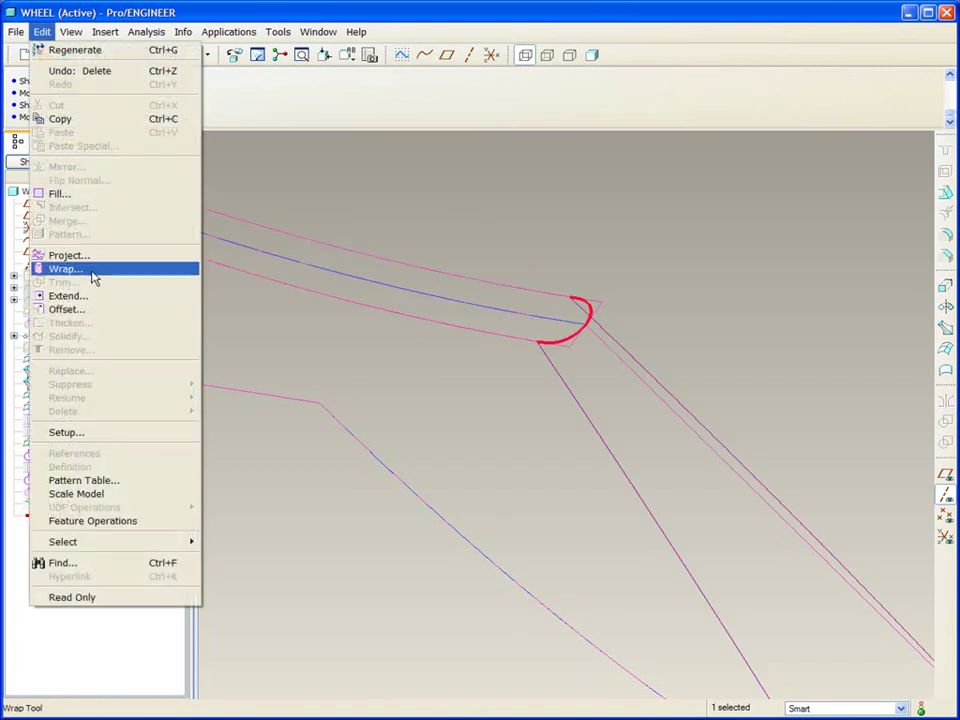
left_click(96, 298)
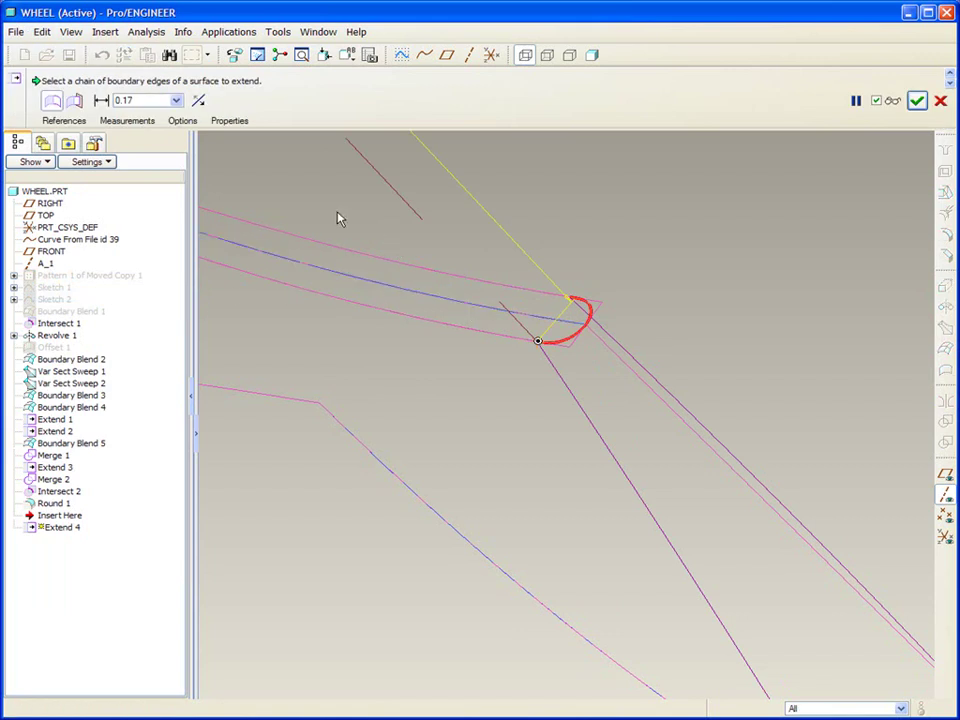
left_click(176, 100)
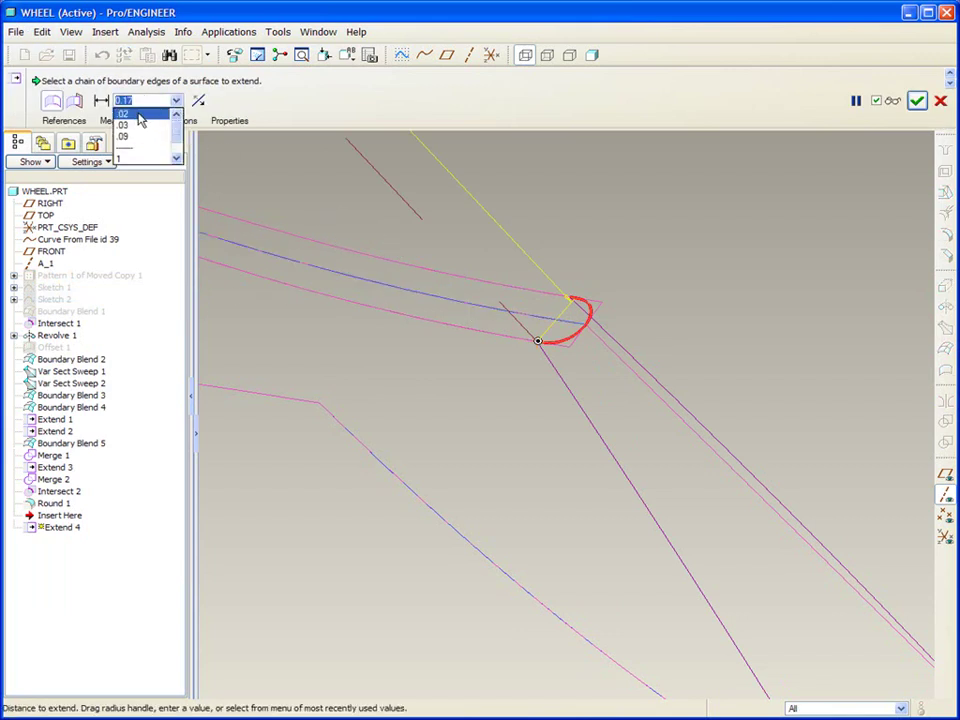
left_click(140, 117)
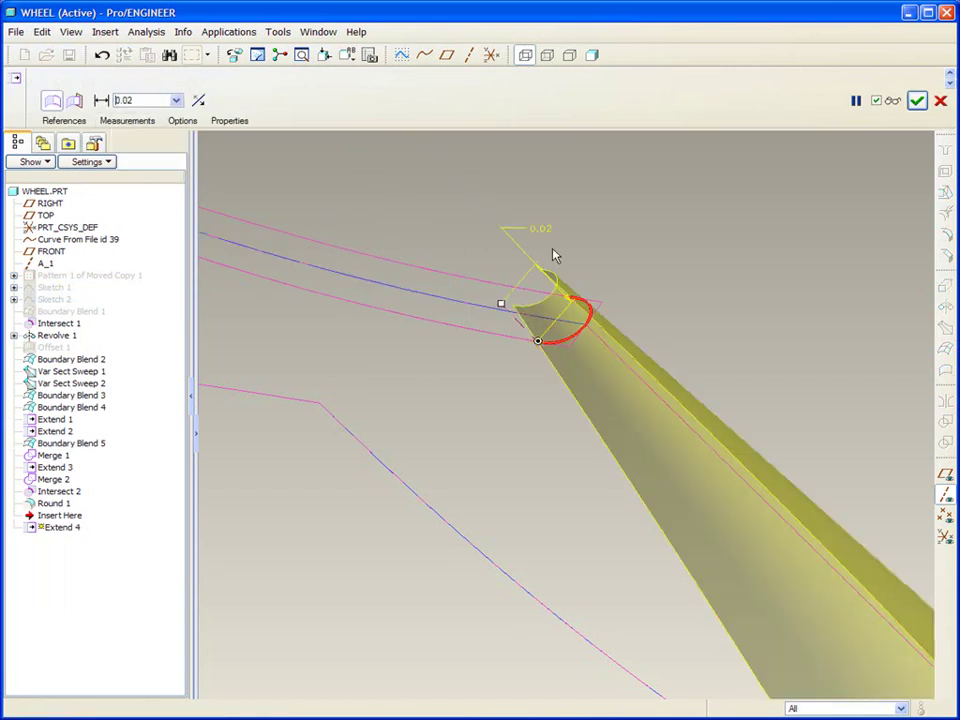
left_click(505, 283, "shift")
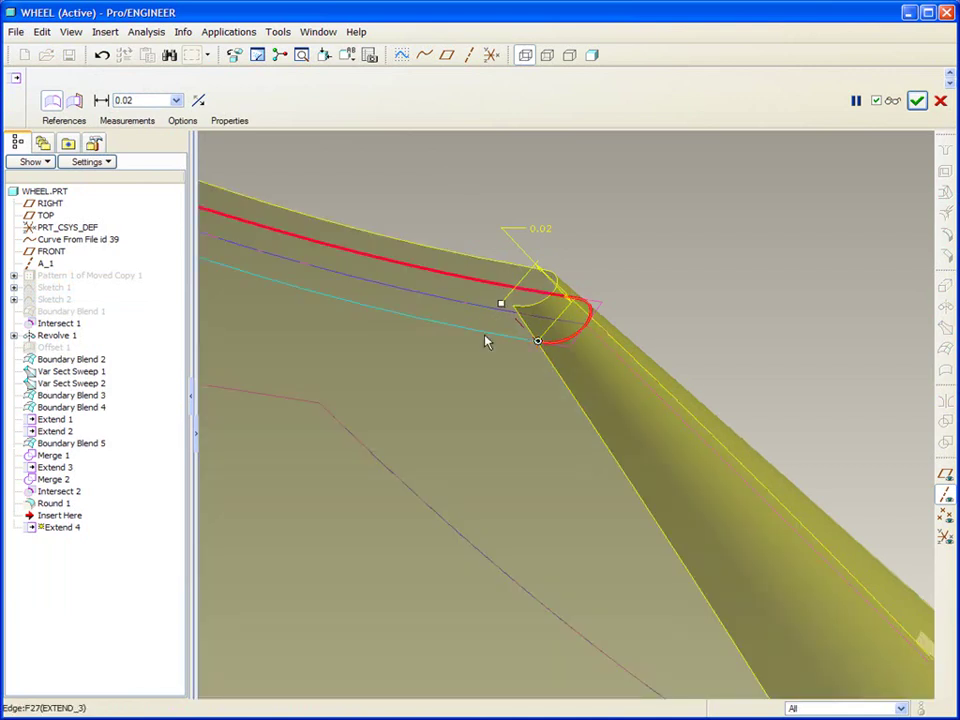
left_click(485, 335, "shift")
left_click(917, 100)
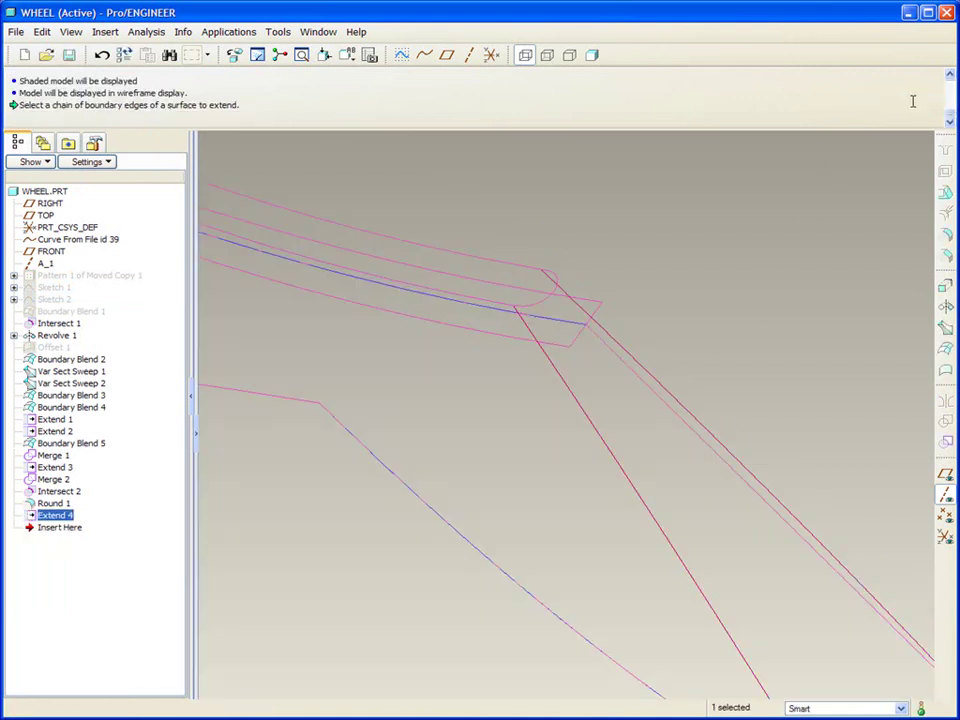
Select the extended blade quilt and the Var Sect Sweep 1 quilt and start merging them.
scroll(782, 172, "down", 2)
scroll(683, 418, "down", 3)
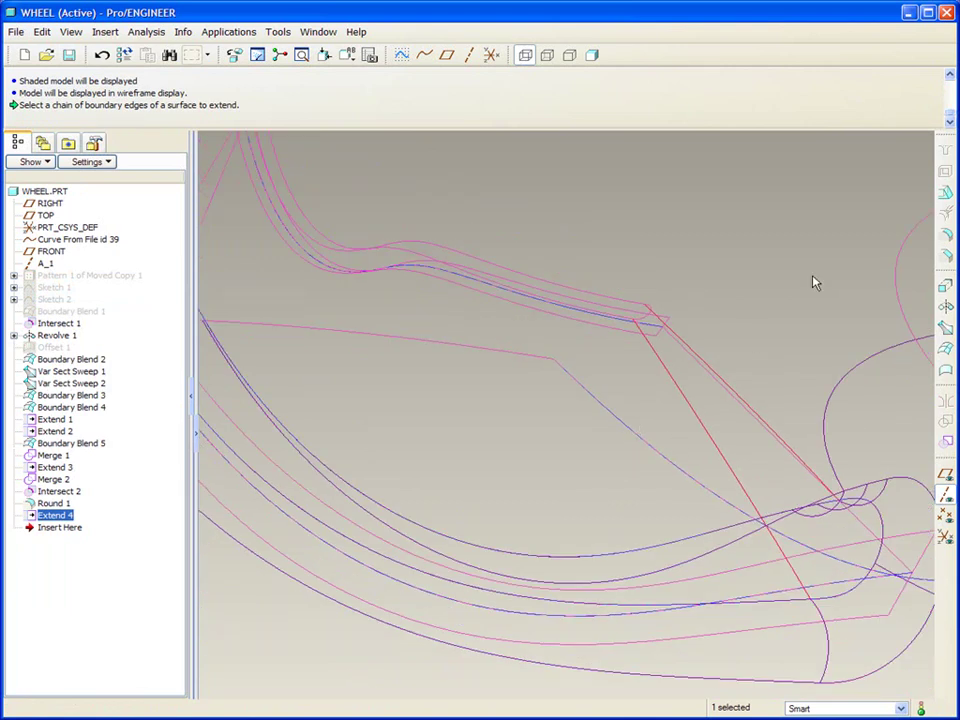
scroll(814, 281, "down", 2)
left_click(745, 393)
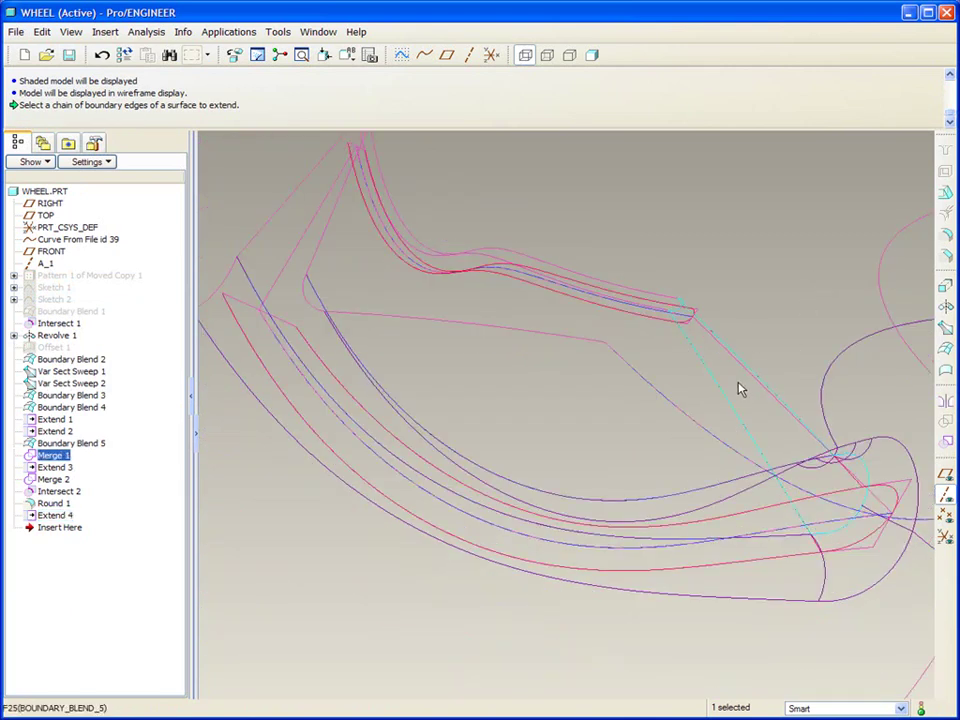
left_click(739, 381)
left_click(731, 380)
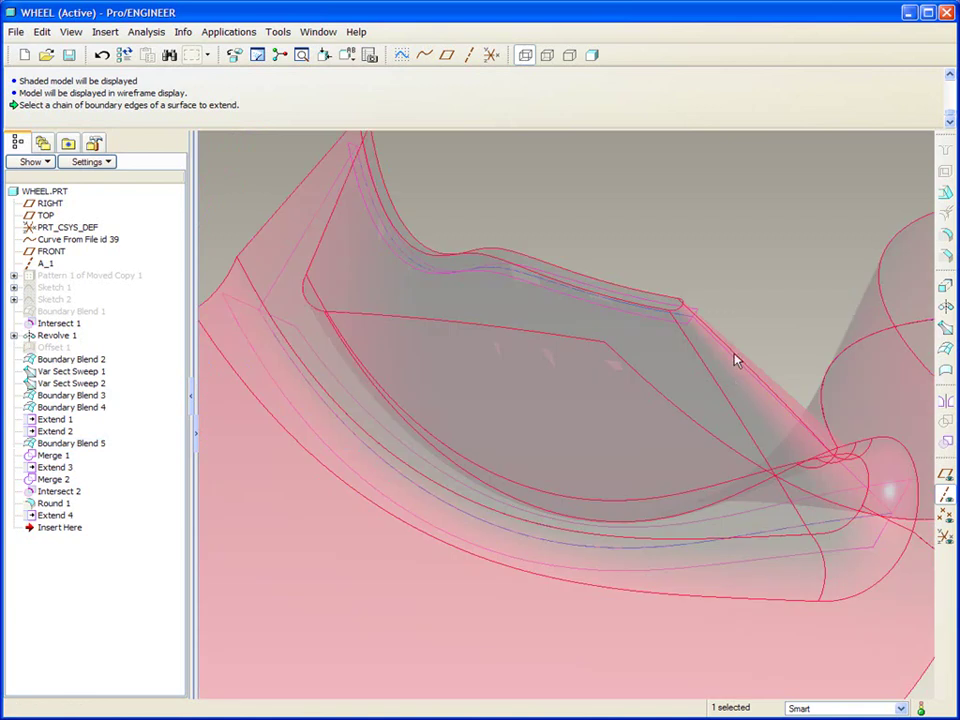
scroll(733, 378, "up", 3)
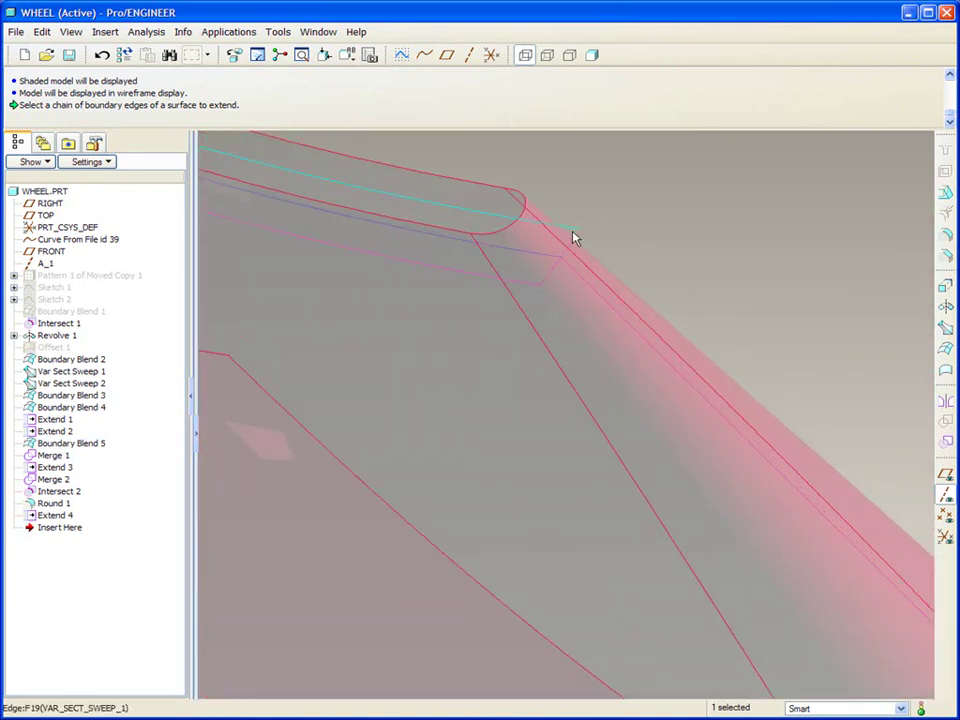
scroll(585, 229, "up", 3)
left_click(544, 255, "ctrl")
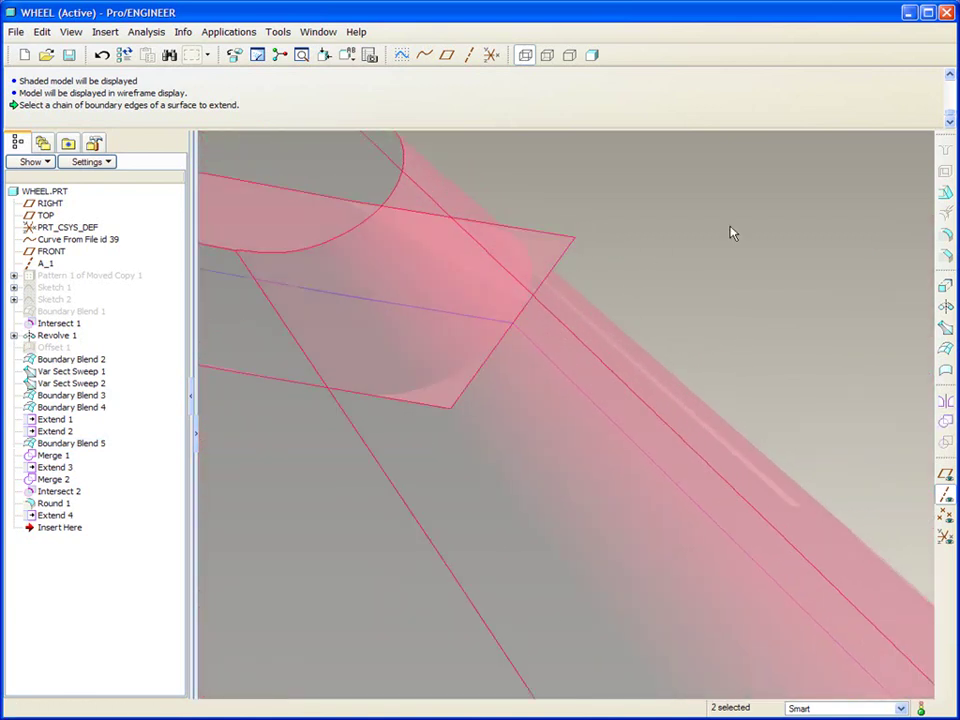
left_click(944, 421)
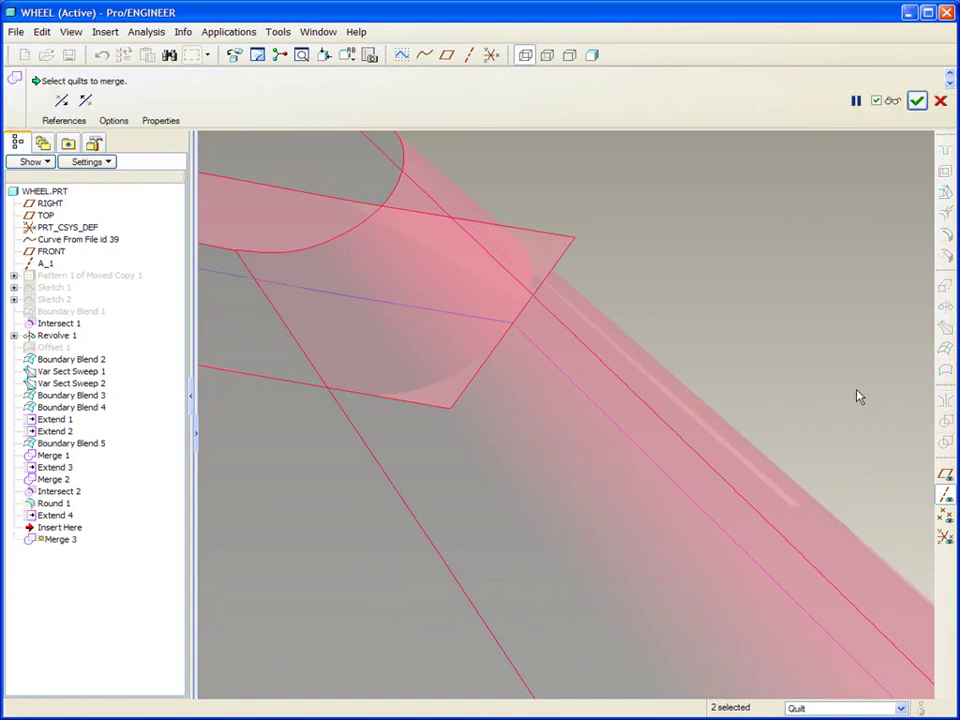
Flip the kept side of both quilts and complete the merge.
scroll(803, 357, "down", 5)
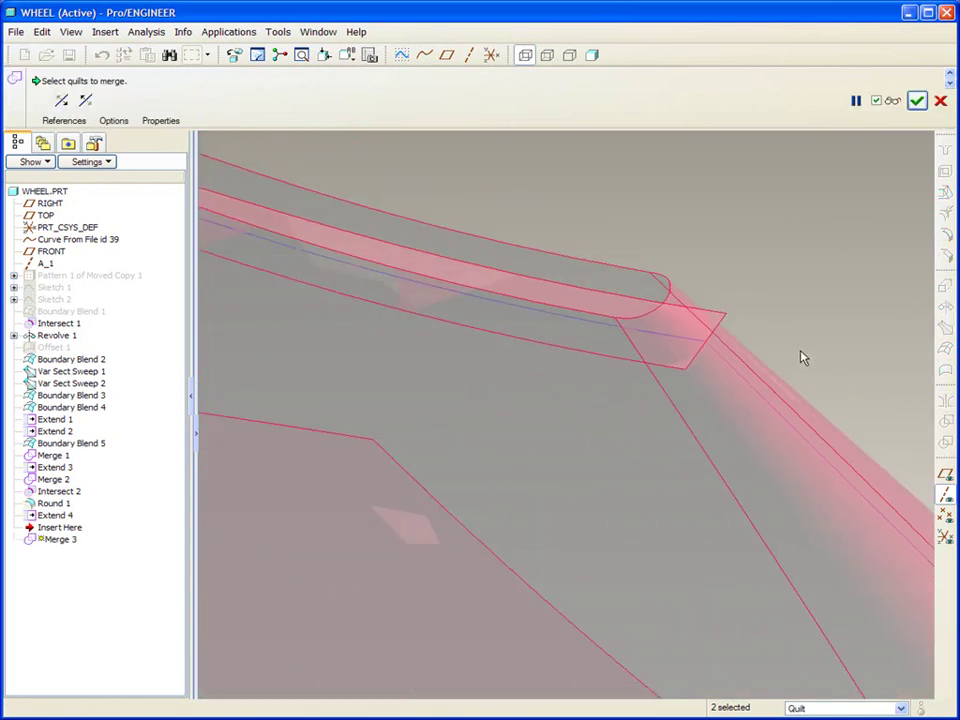
middle_click_drag(818, 270, 763, 298, "shift")
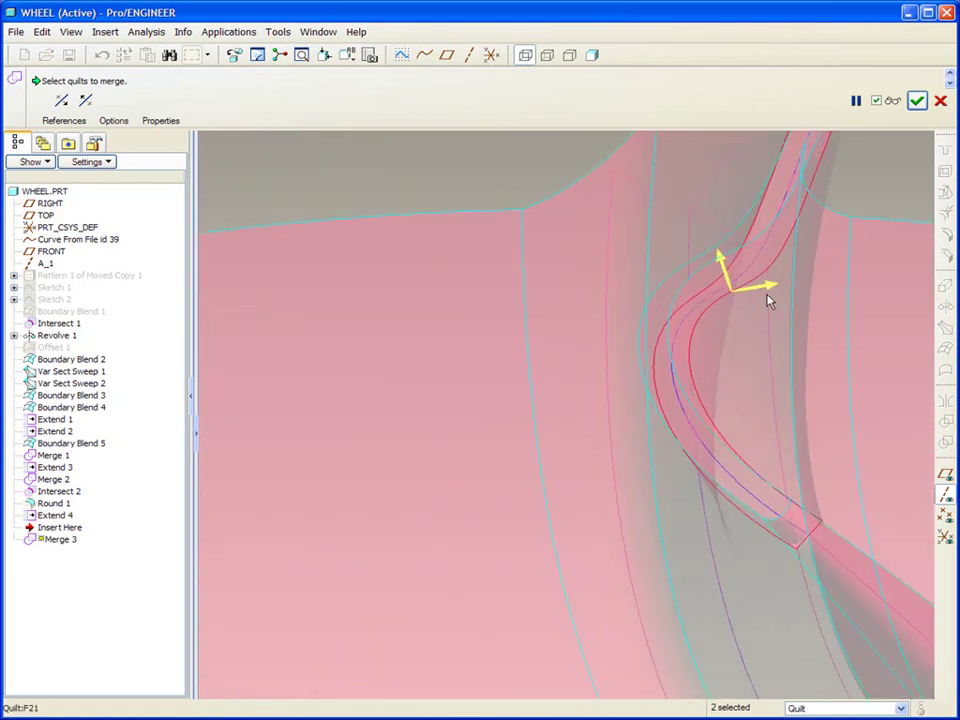
middle_click_drag(636, 313, 602, 311)
middle_click_drag(660, 210, 684, 191)
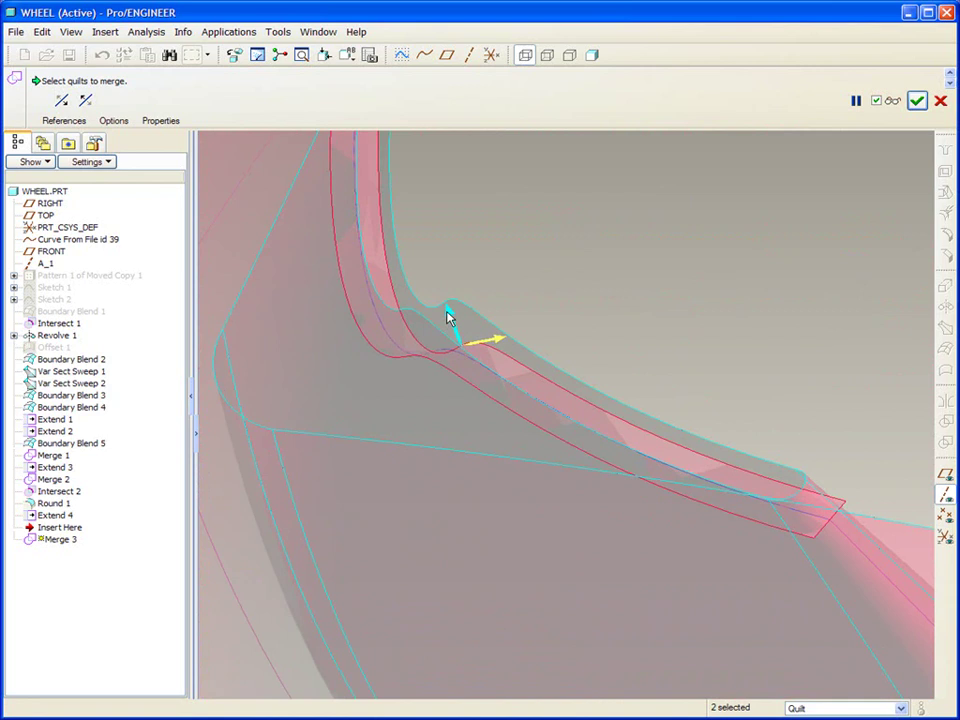
scroll(575, 206, "up", 2)
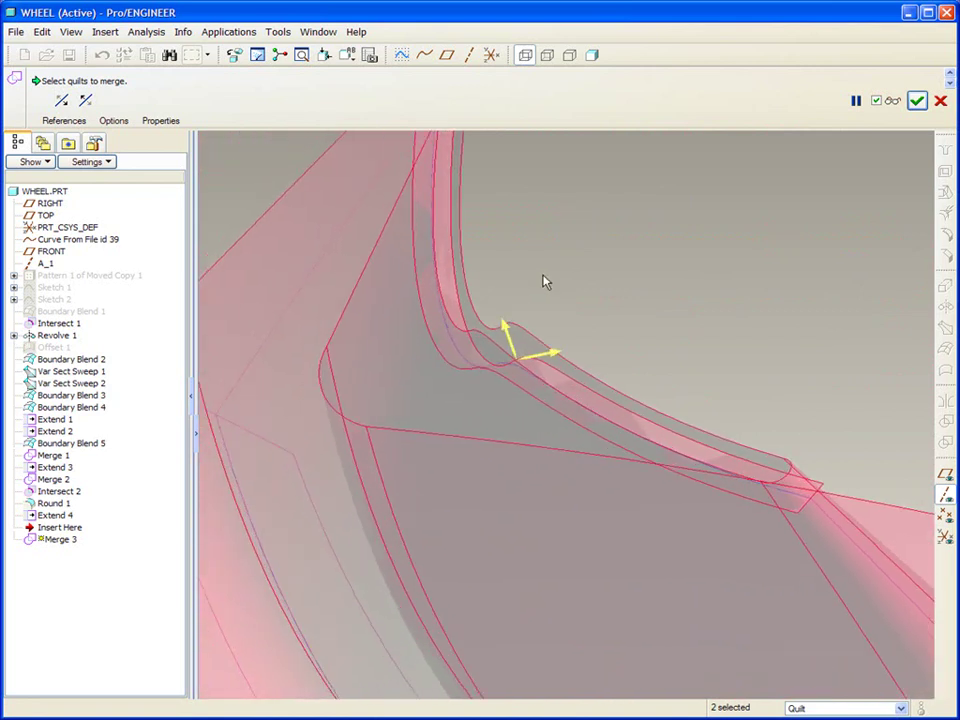
left_click(522, 320)
left_click(557, 337)
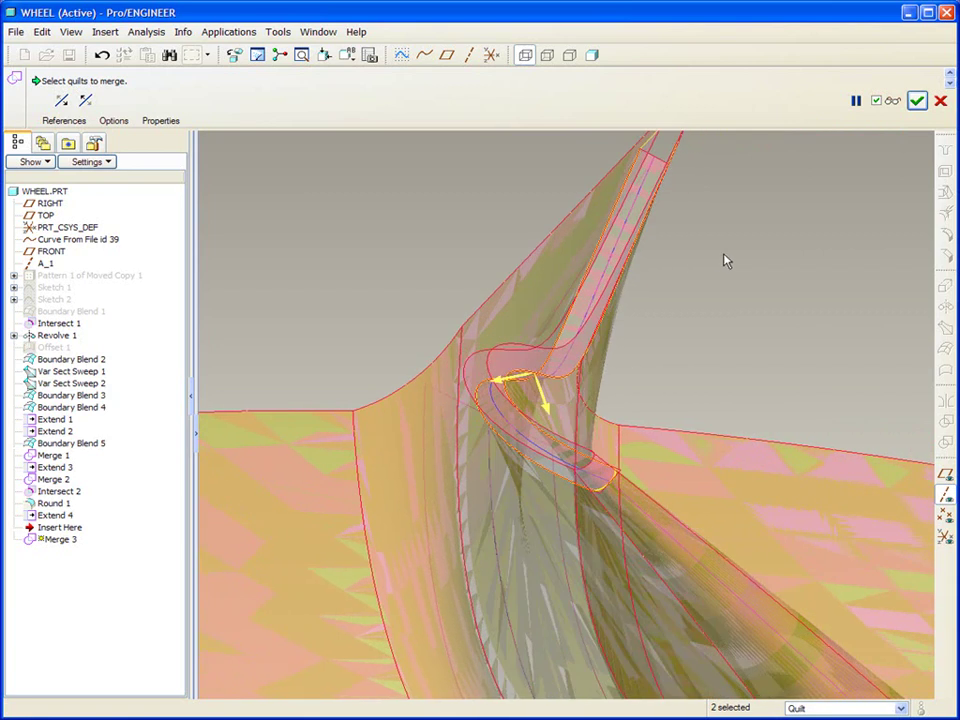
middle_click(727, 261)
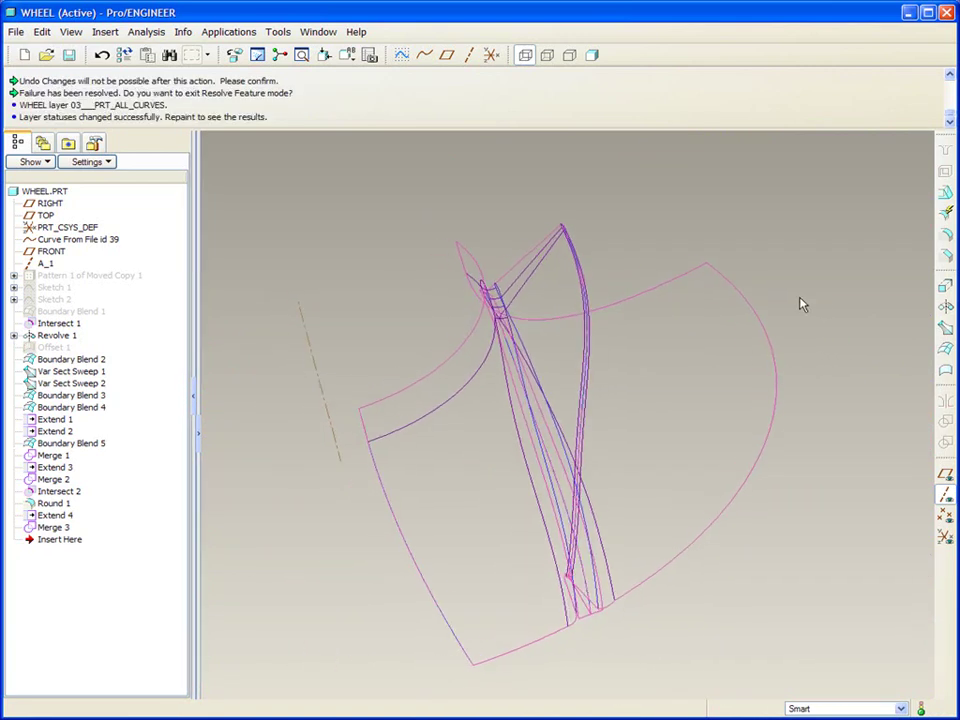
Start a surface Revolve with an internal sketch on the TOP datum plane, using RIGHT as the Top orientation reference.
left_click(945, 307)
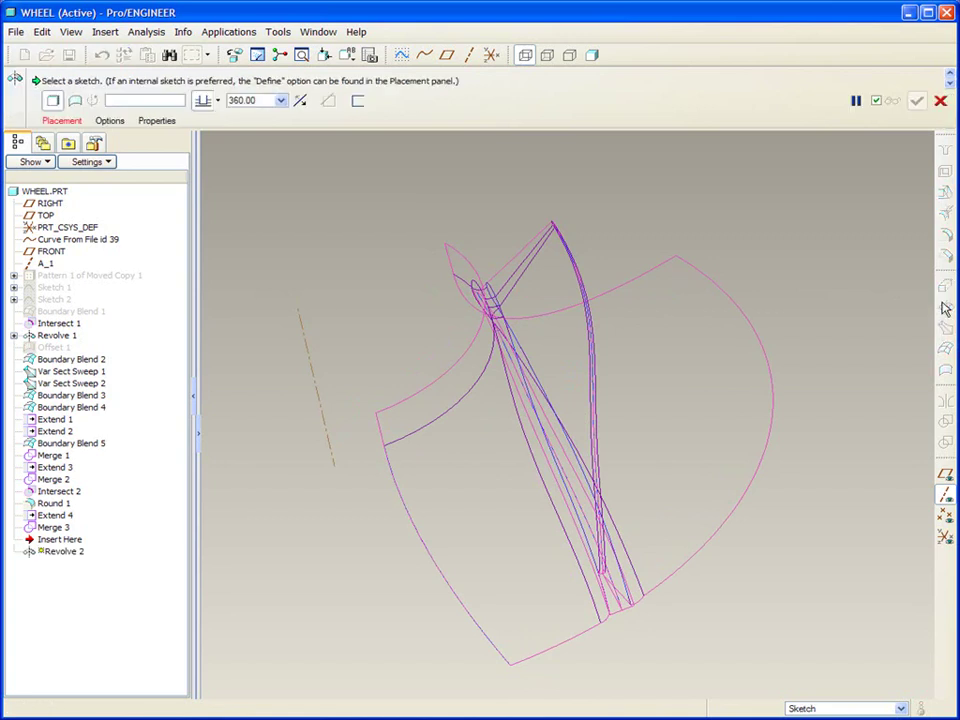
left_click(75, 100)
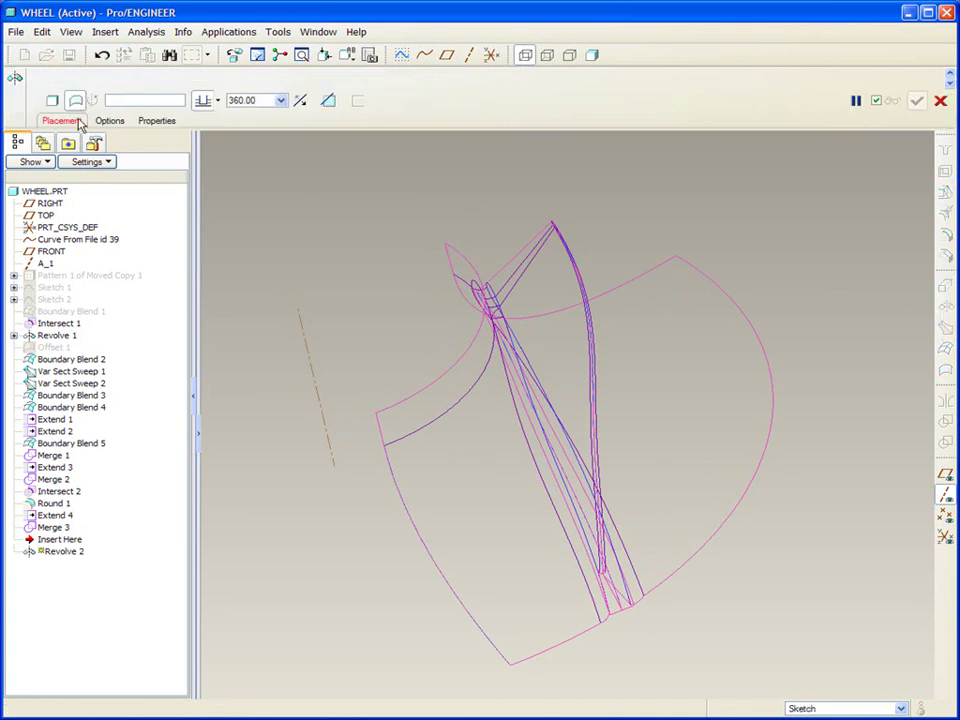
left_click(64, 121)
left_click(145, 162)
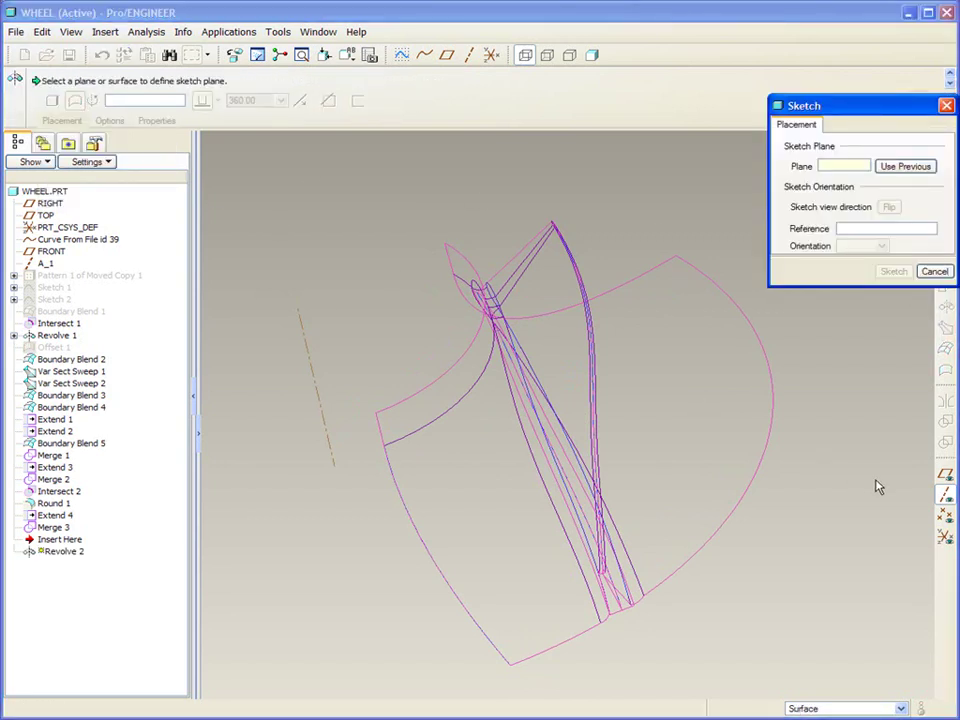
left_click(944, 476)
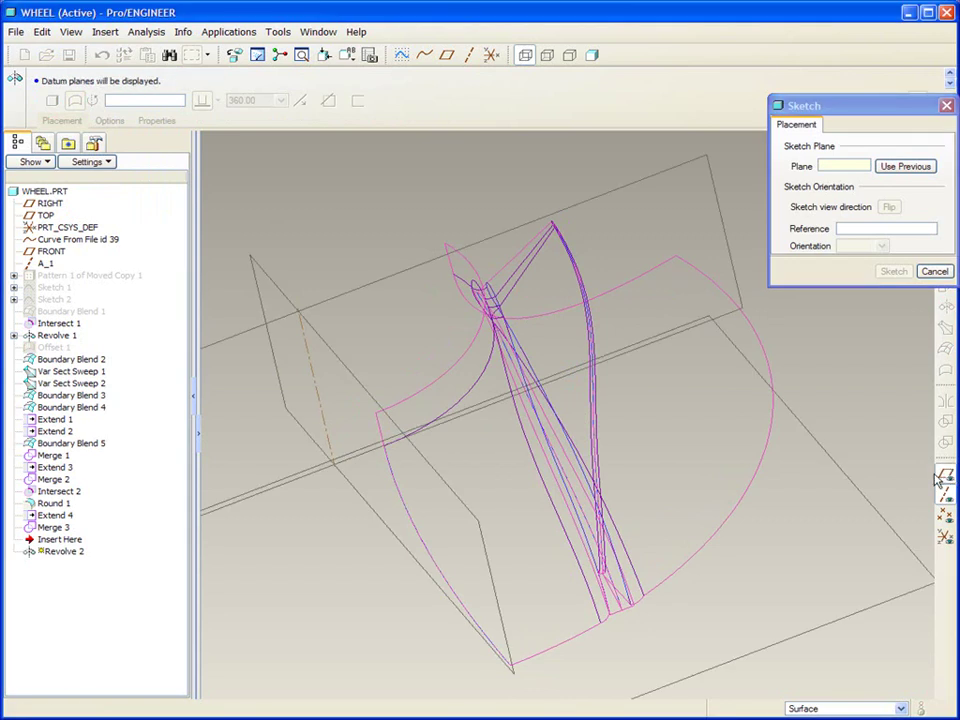
left_click(477, 528)
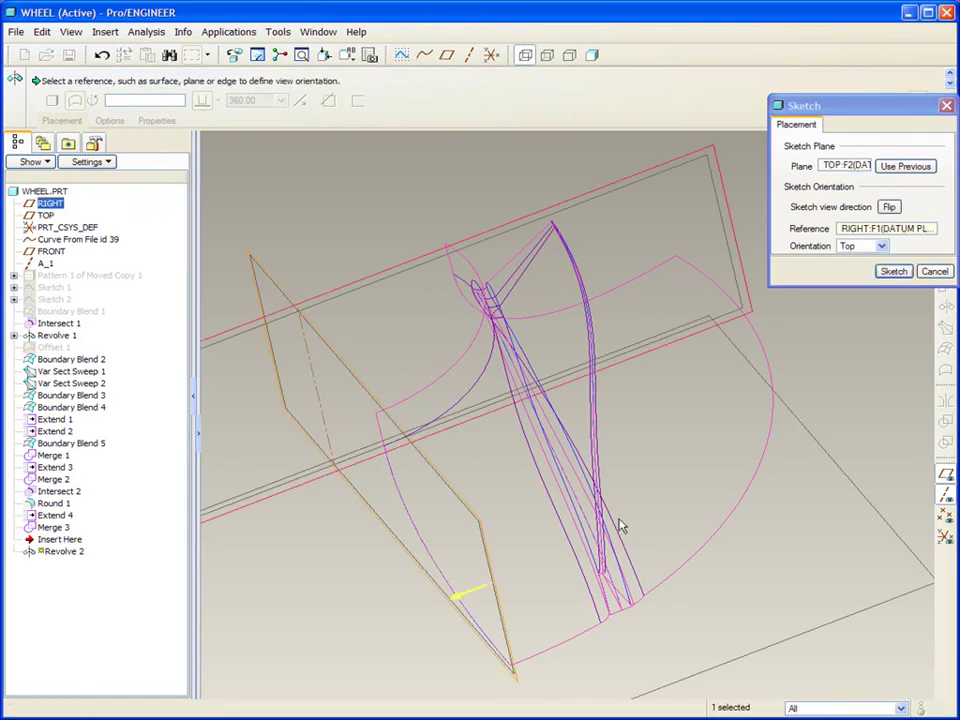
left_click(893, 271)
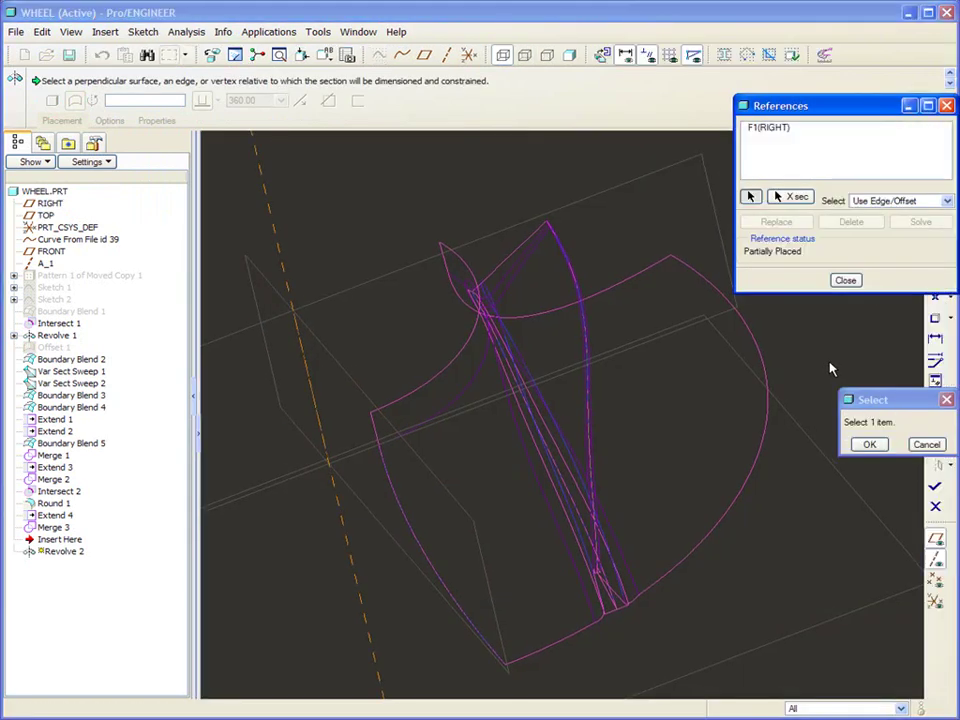
Add the FRONT plane, the curve endpoint at the hub surface's corner and the Revolve 1 edge as sketch references, and hide the datum planes.
left_click(894, 536)
left_click(935, 538)
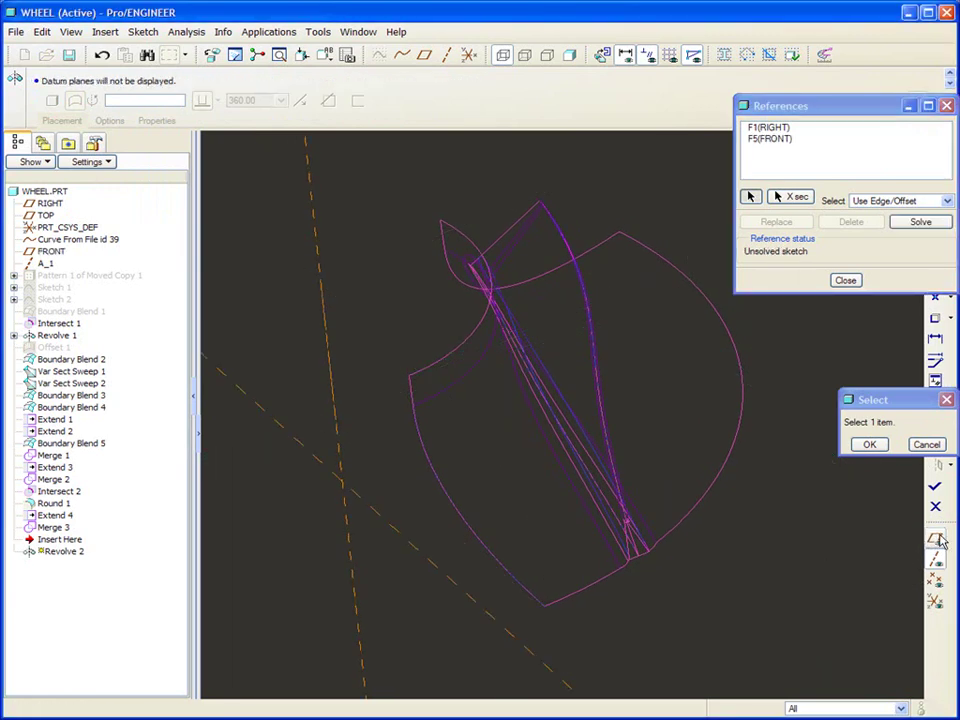
middle_click_drag(660, 640, 590, 612)
left_click(555, 587)
left_click(556, 586)
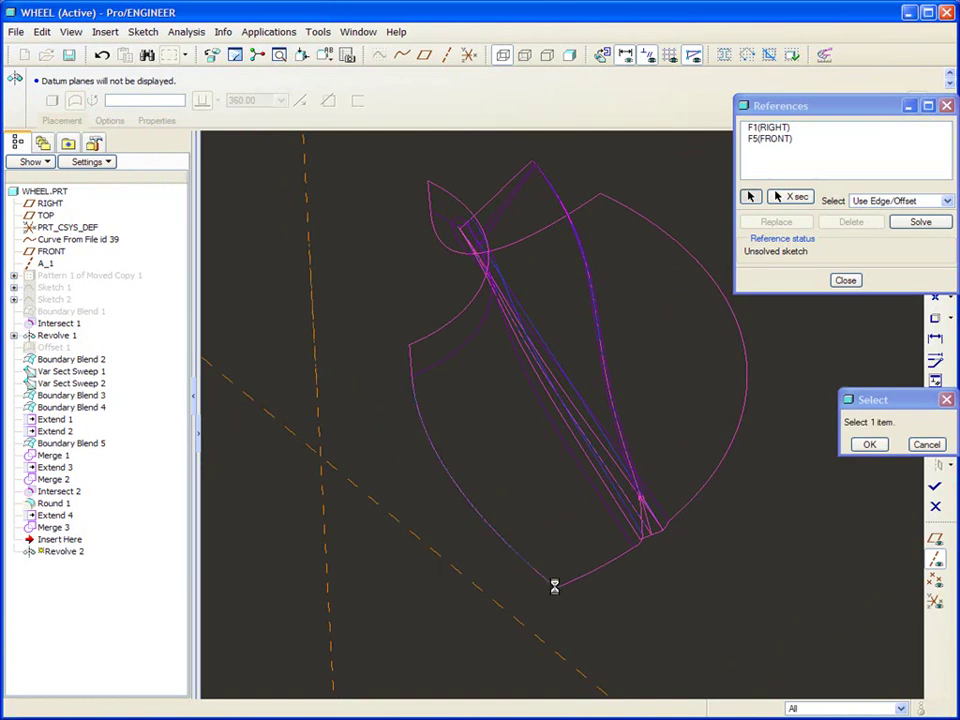
left_click(444, 335)
scroll(444, 335, "down", 3)
Sketch connected lines from the Revolve 1 edge's end toward the axis, across to the FRONT reference, along it, and back through the referenced curve endpoint.
right_click(350, 303)
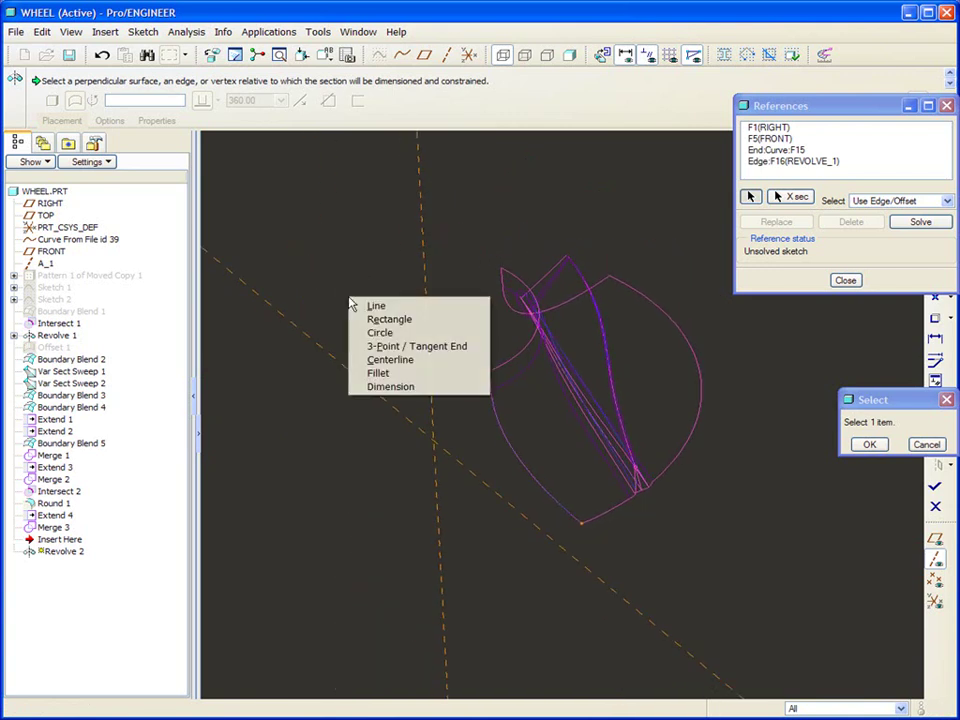
left_click(372, 305)
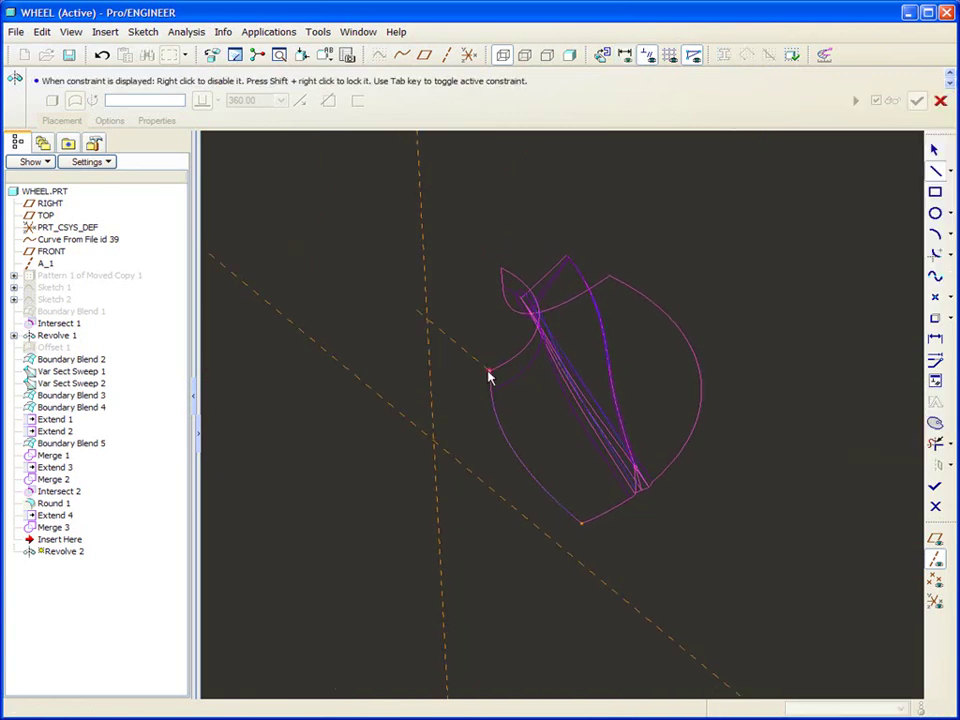
left_click(472, 357)
left_click(477, 477)
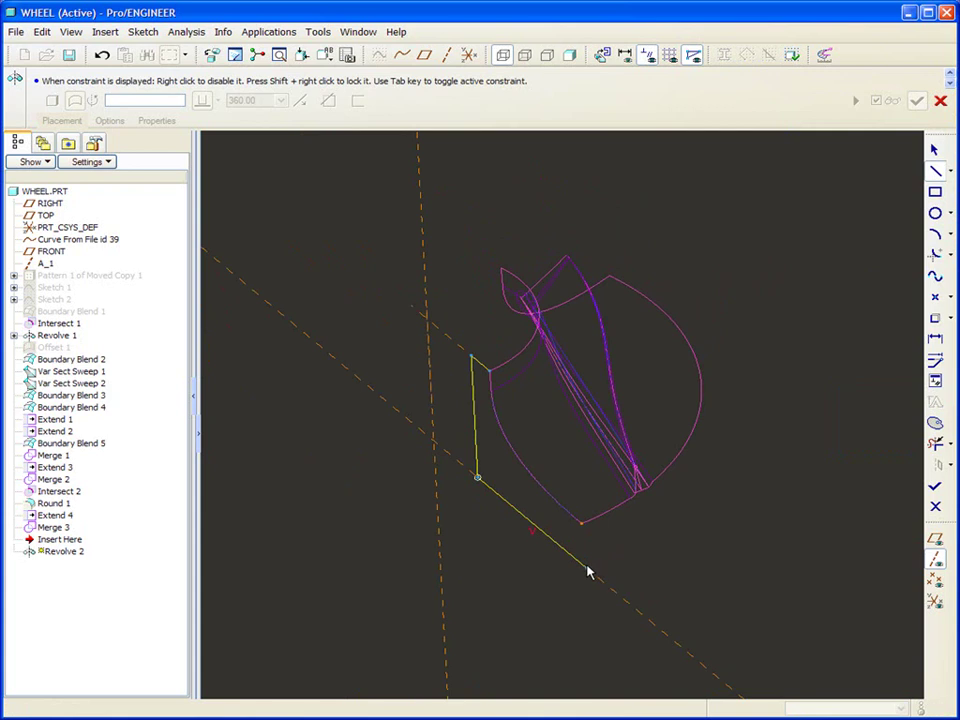
left_click(585, 567)
middle_click(714, 489)
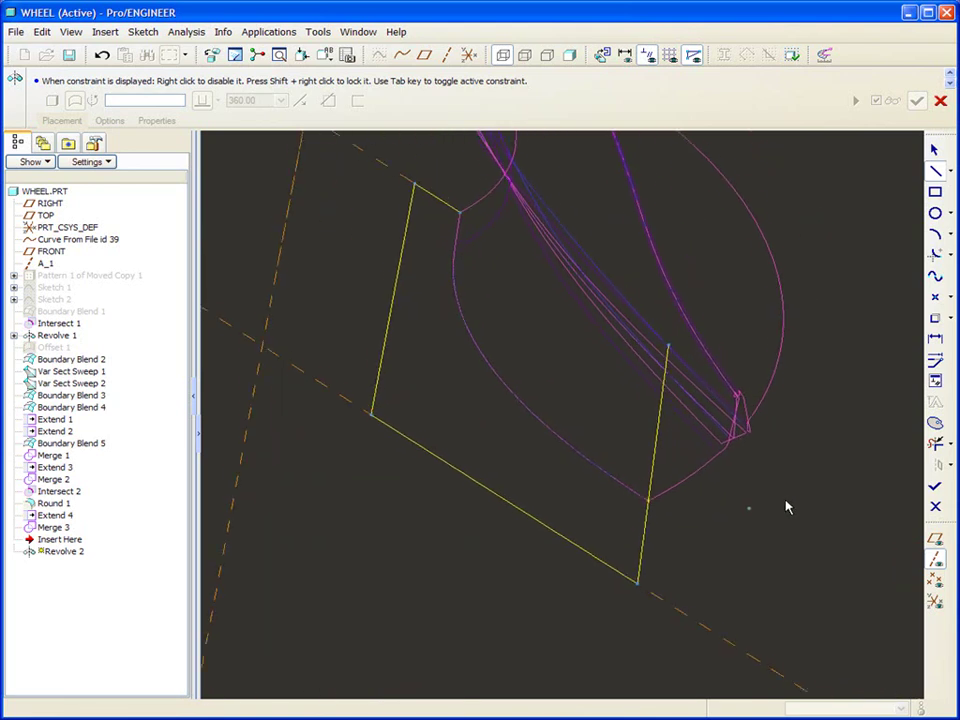
Dimension the angle between the slanted outer line and the line lying along the FRONT reference.
right_click(784, 505)
left_click(847, 591)
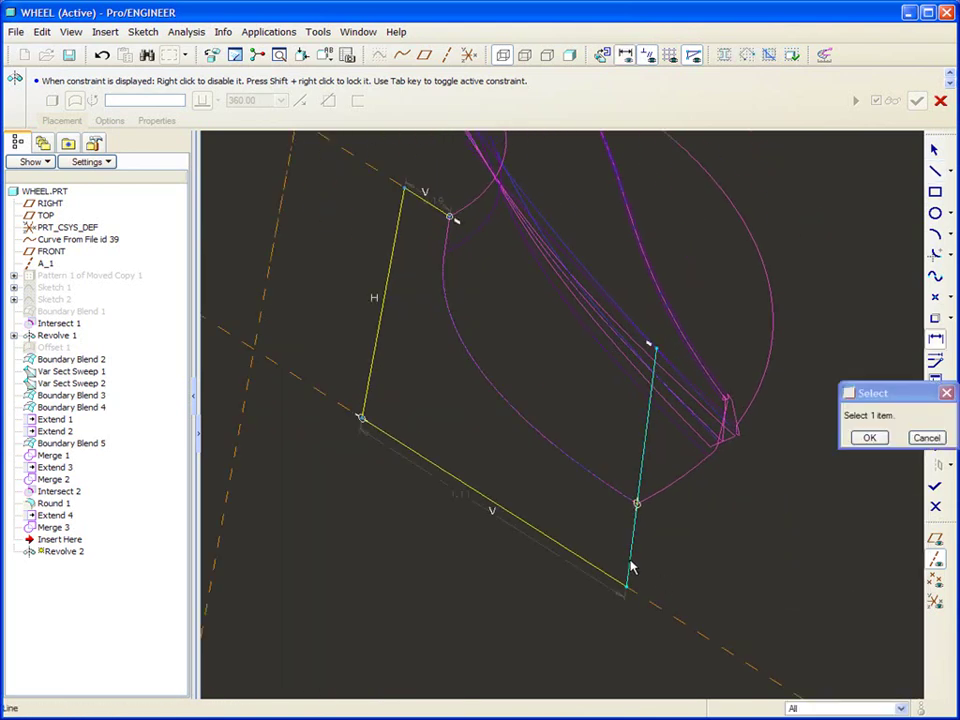
left_click(630, 555)
left_click(576, 556)
middle_click(590, 538)
key("ctrl+z")
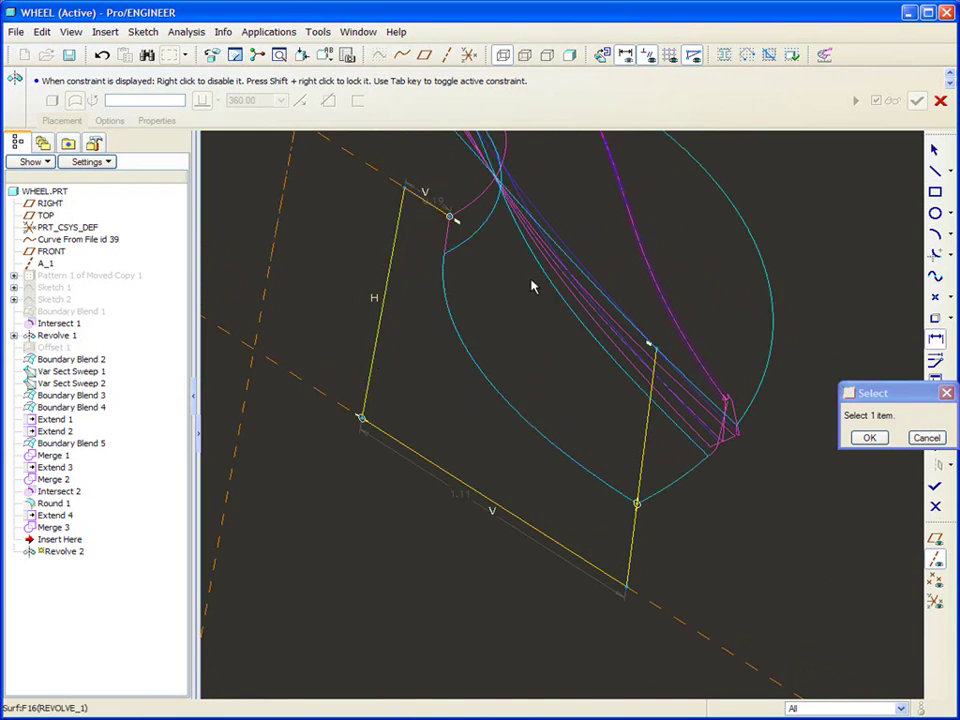
key("ctrl+d")
middle_click(762, 463)
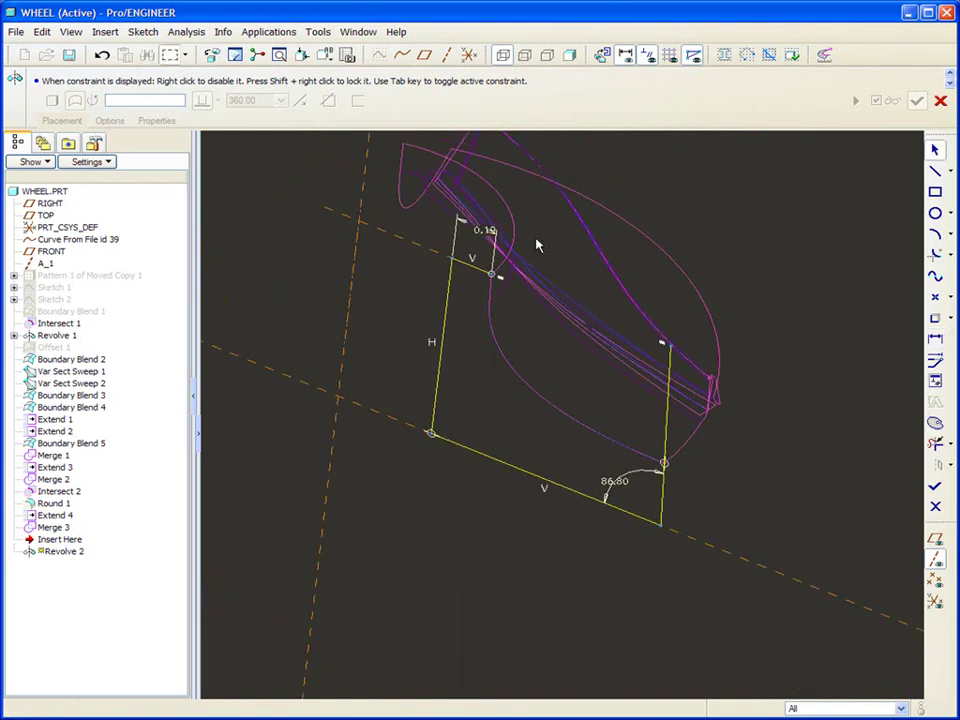
Set the slanted line's angle to 85 and the short hub line's length to 0.25, and finish the revolve sketch.
left_click_drag(413, 183, 737, 617)
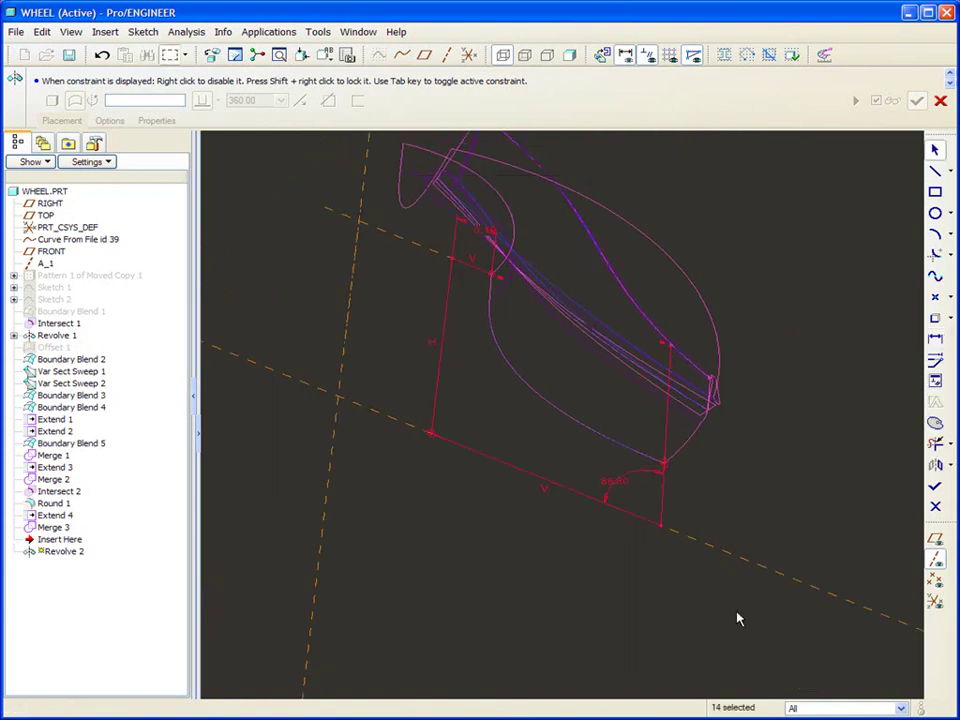
right_click(796, 437)
left_click(711, 484)
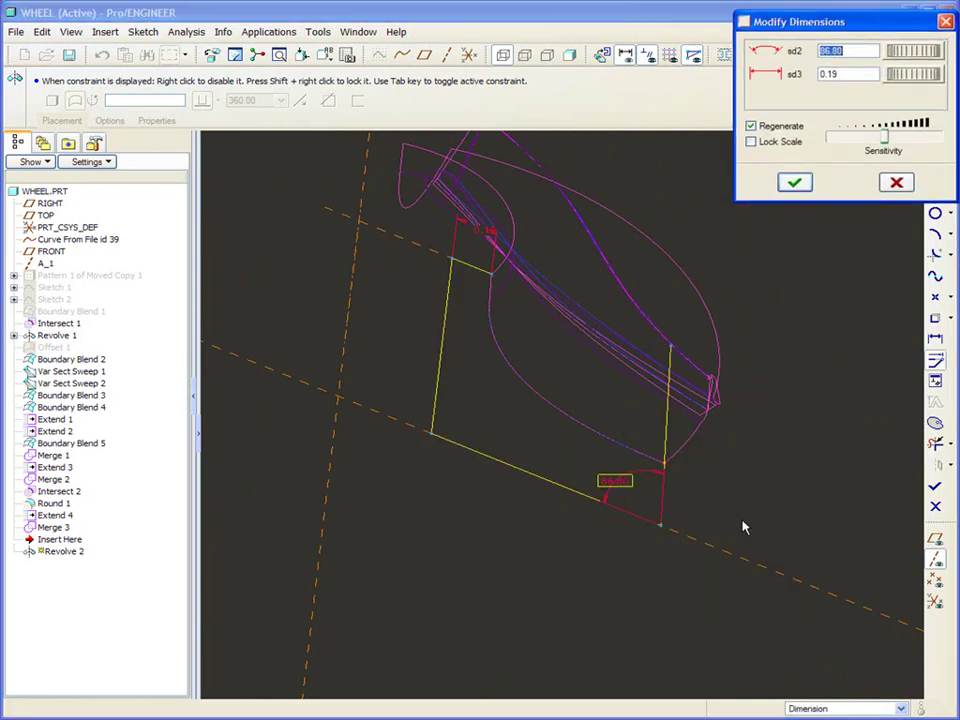
type("85")
key("Tab")
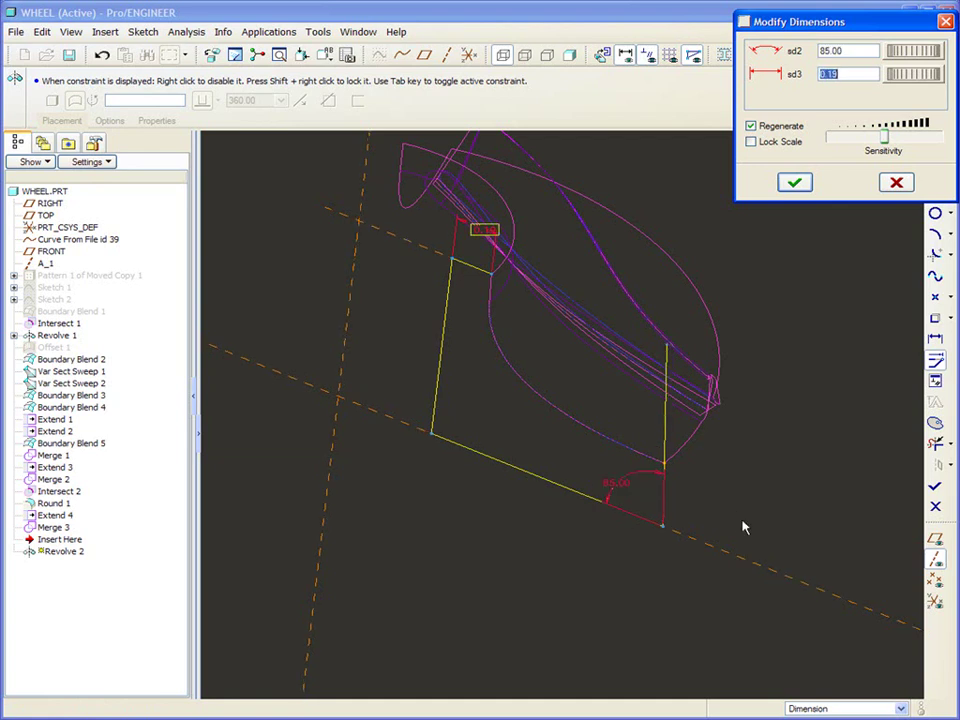
type("0.25")
key("Tab")
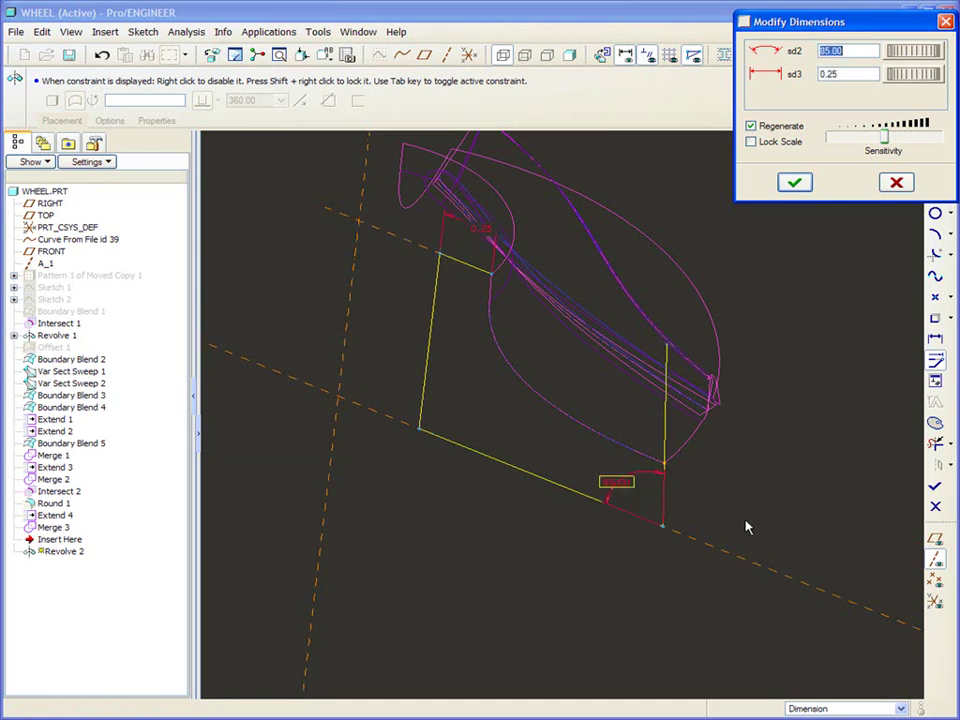
left_click(935, 486)
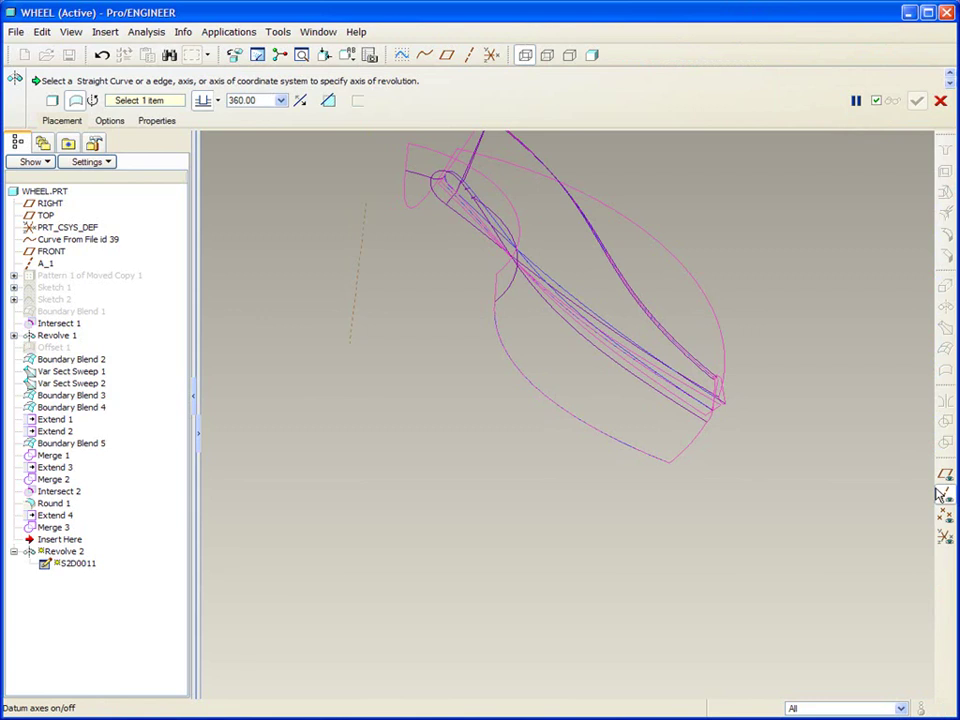
Revolve the sketch about axis A_1 with an angle of 90 degrees.
left_click(362, 259)
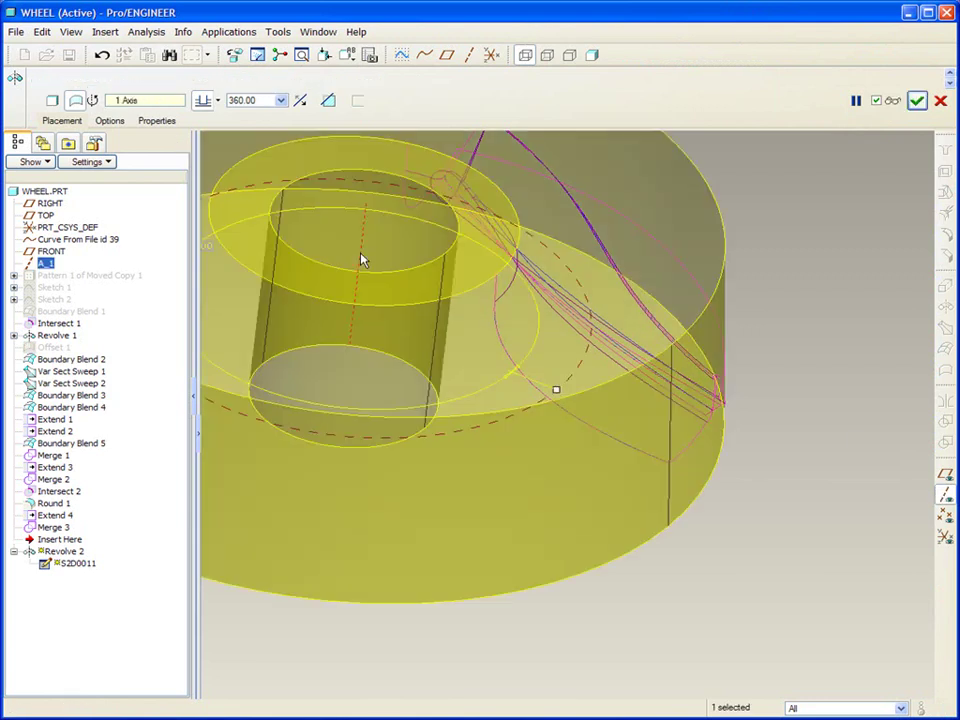
left_click(279, 101)
left_click(265, 114)
Extend the revolve angle up to the far end vertex of the Revolve 1 surface and complete the feature.
middle_click_drag(350, 155, 704, 385)
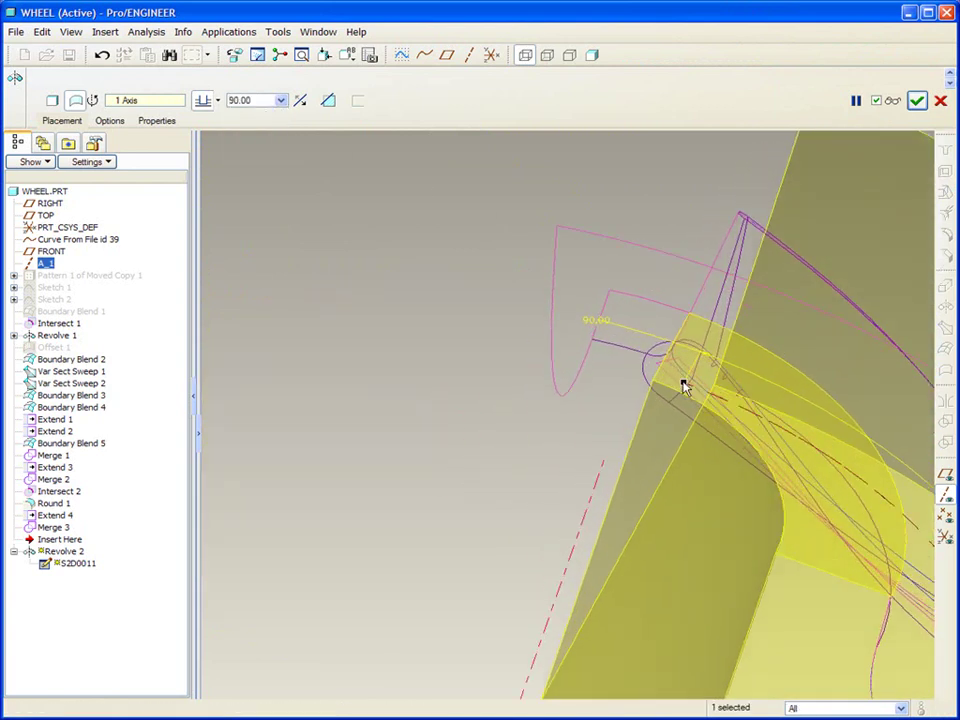
left_click_drag(684, 381, 590, 277)
left_click_drag(569, 249, 560, 230)
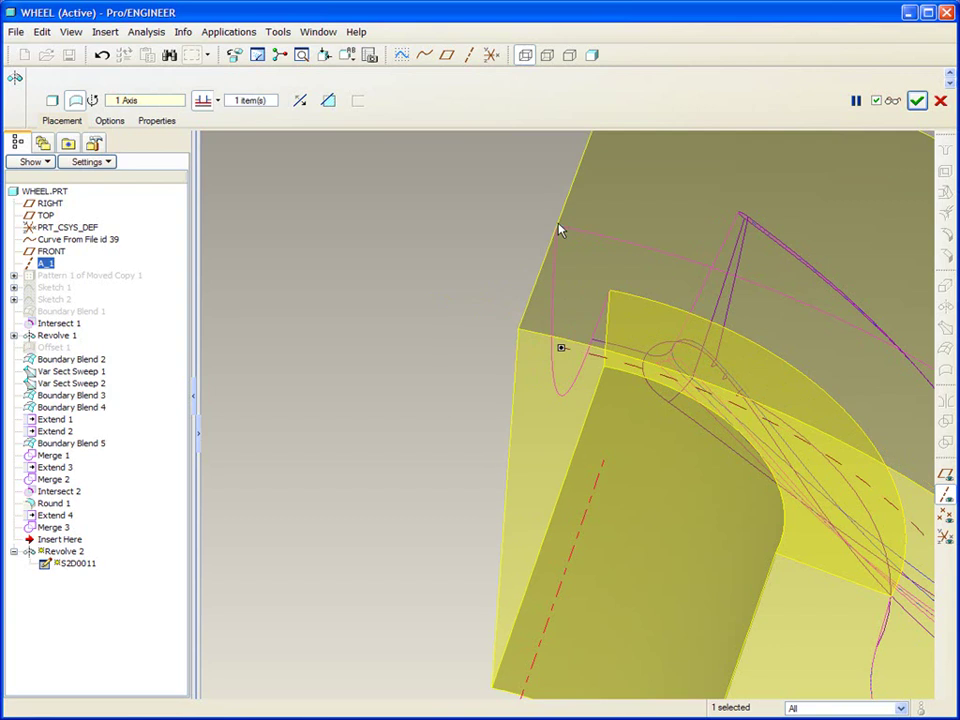
middle_click_drag(558, 224, 414, 251)
scroll(414, 250, "down", 3)
left_click(917, 101)
left_click(917, 101)
middle_click_drag(782, 279, 821, 431)
left_click(821, 431)
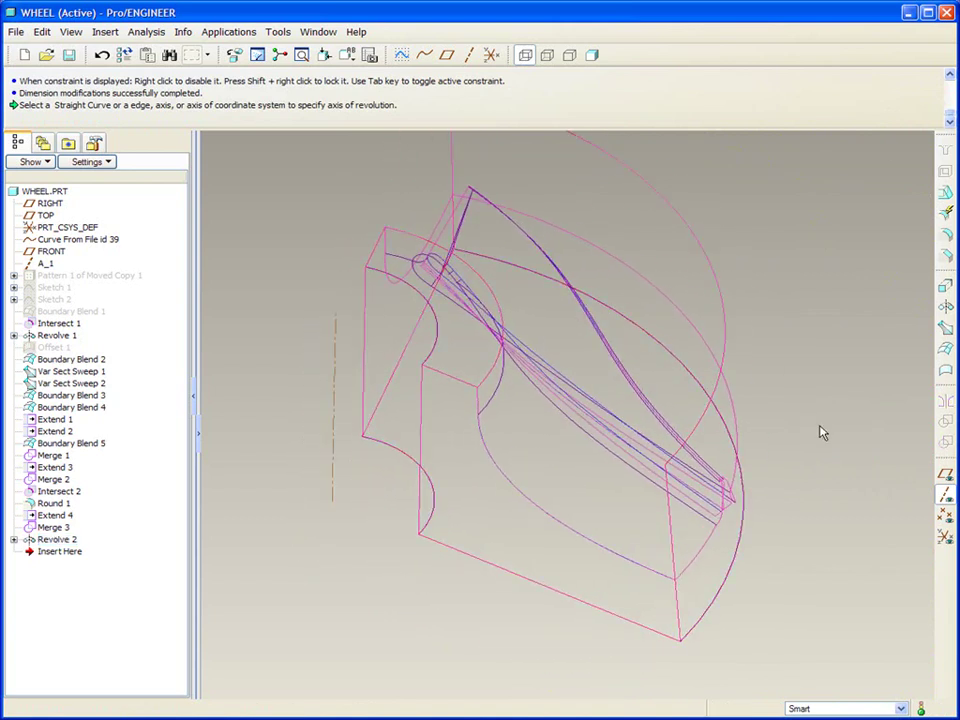
Merge the blade quilt with the new revolved quilt, flipping the kept side of the revolved quilt.
left_click(537, 468)
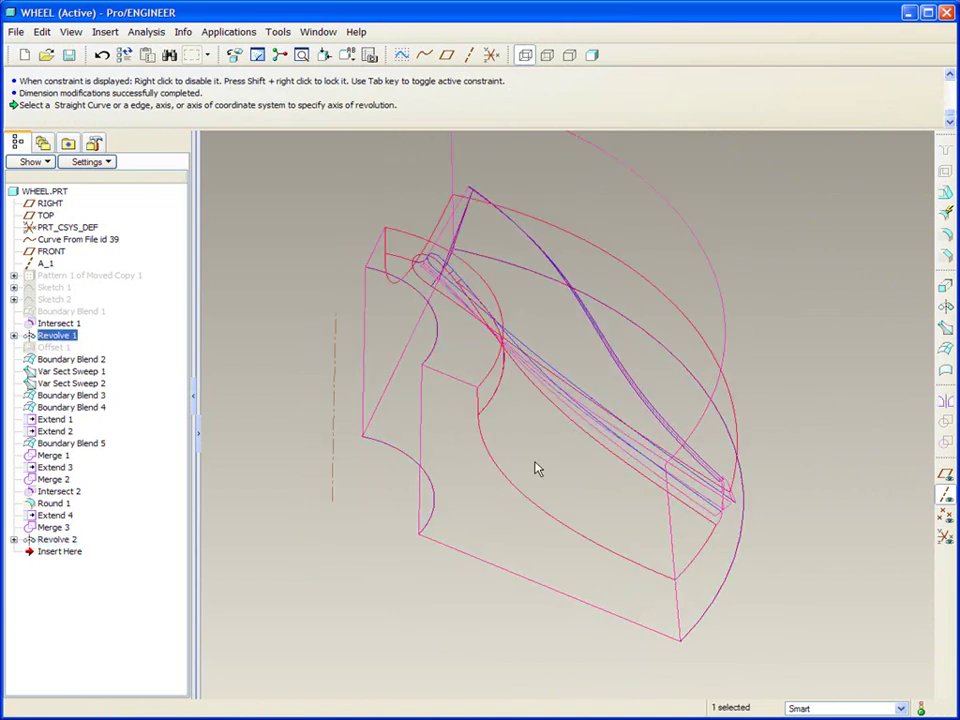
left_click(533, 456)
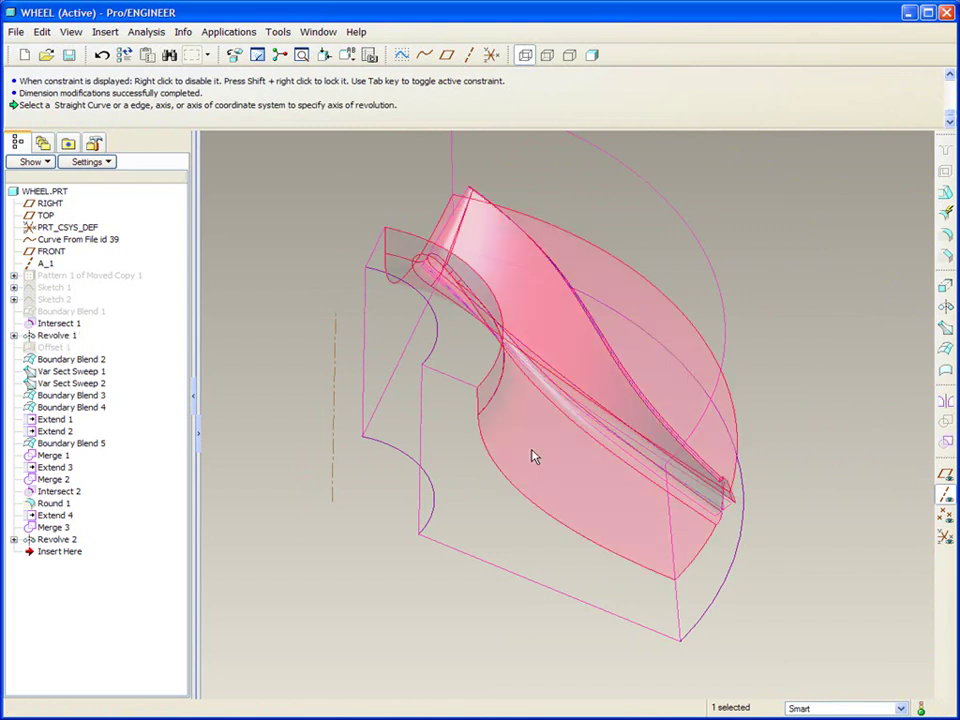
left_click(474, 506, "ctrl")
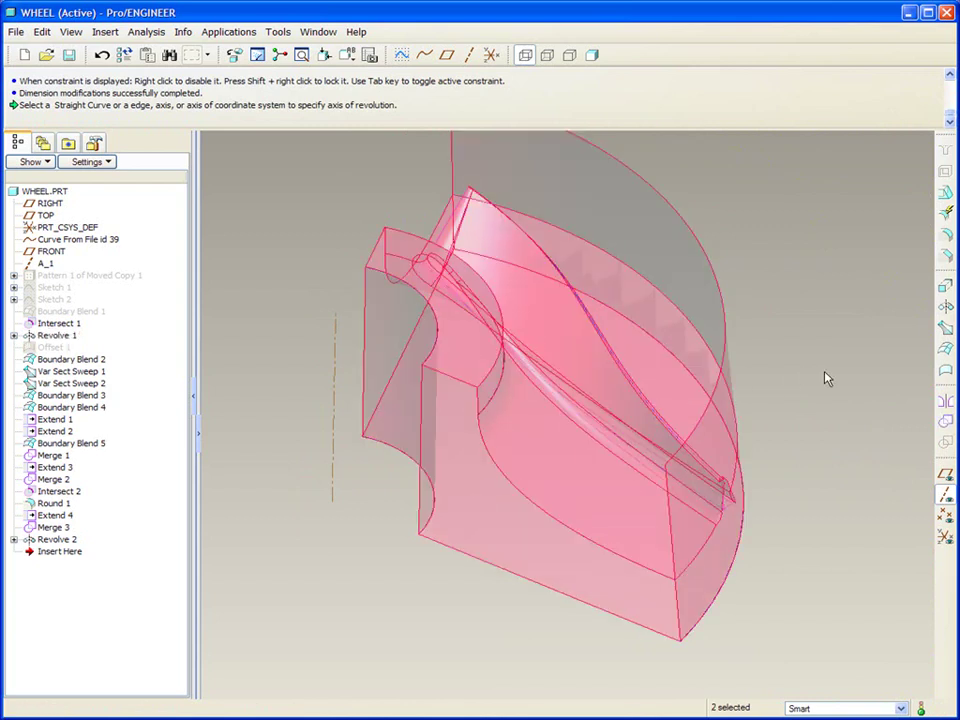
left_click(945, 421)
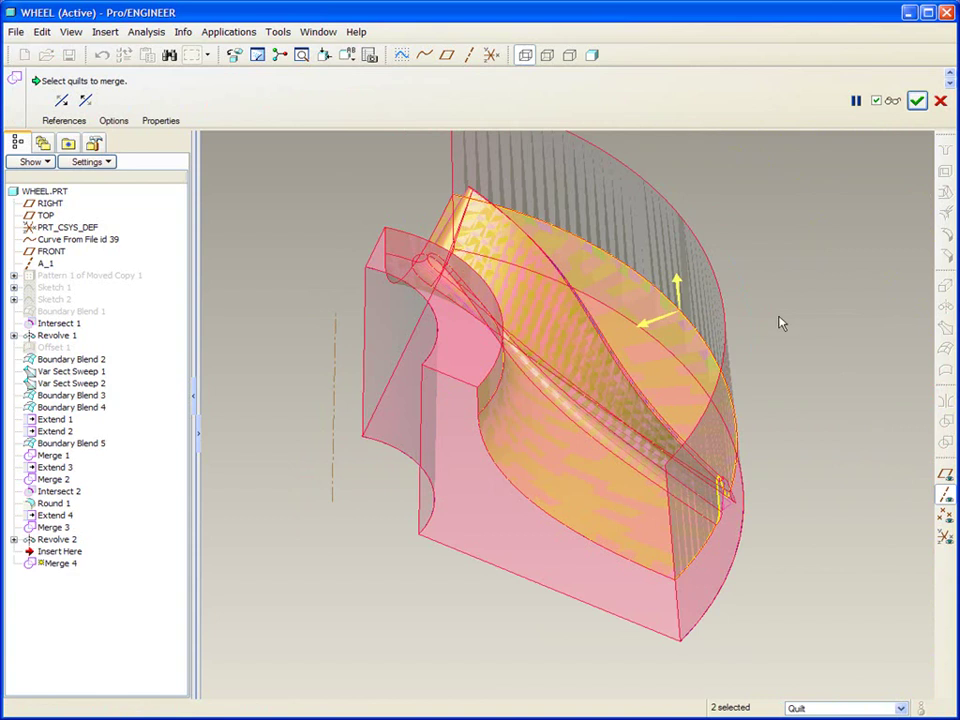
left_click(679, 286)
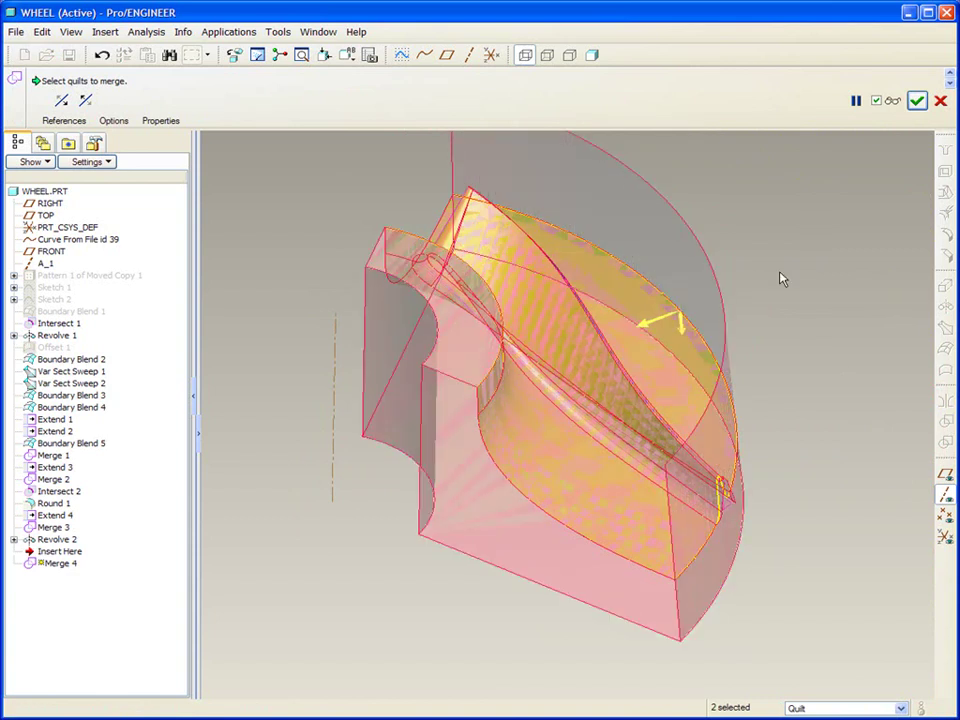
middle_click(783, 279)
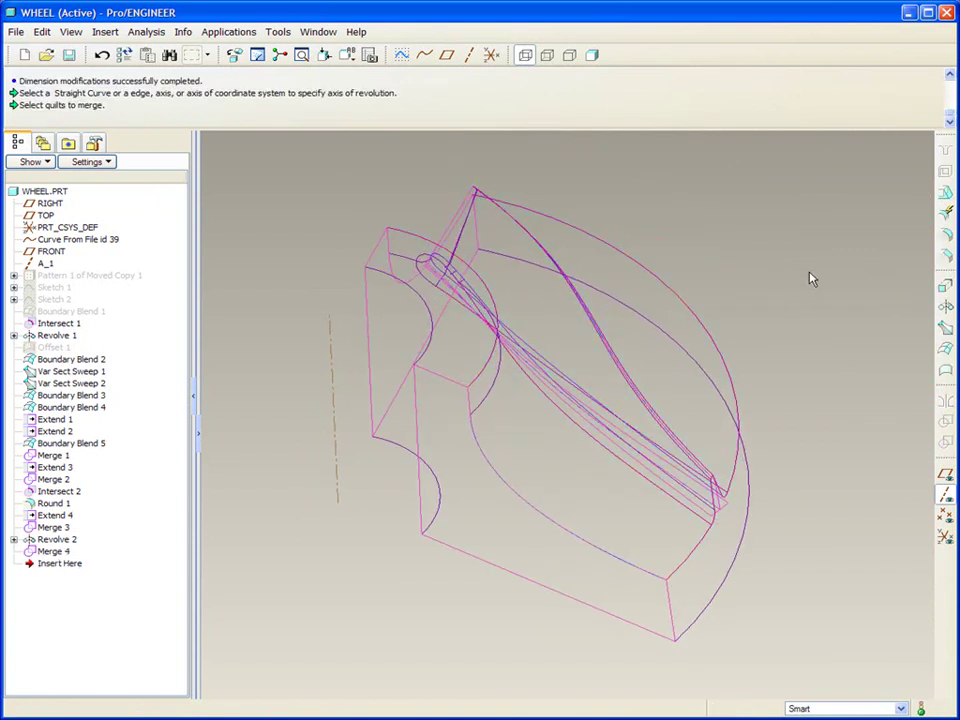
Shade the model and display the datum planes.
left_click(594, 56)
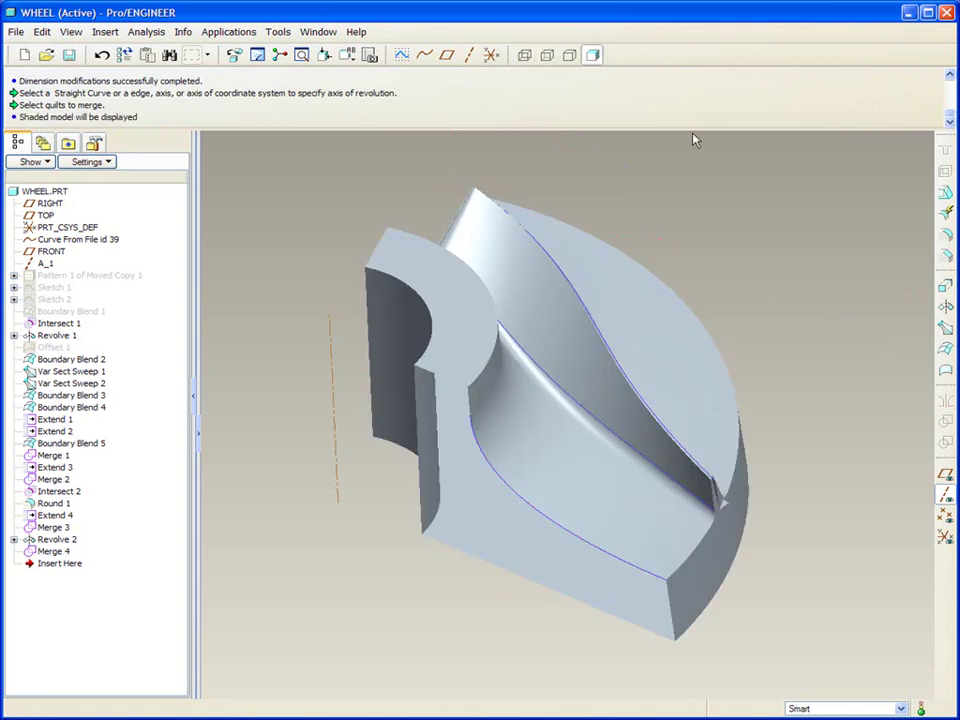
mouse_move(868, 226)
middle_mouse_down()
mouse_move(808, 223)
mouse_move(870, 223)
mouse_move(850, 345)
mouse_move(701, 247)
mouse_move(551, 189)
middle_mouse_up()
left_click(944, 475)
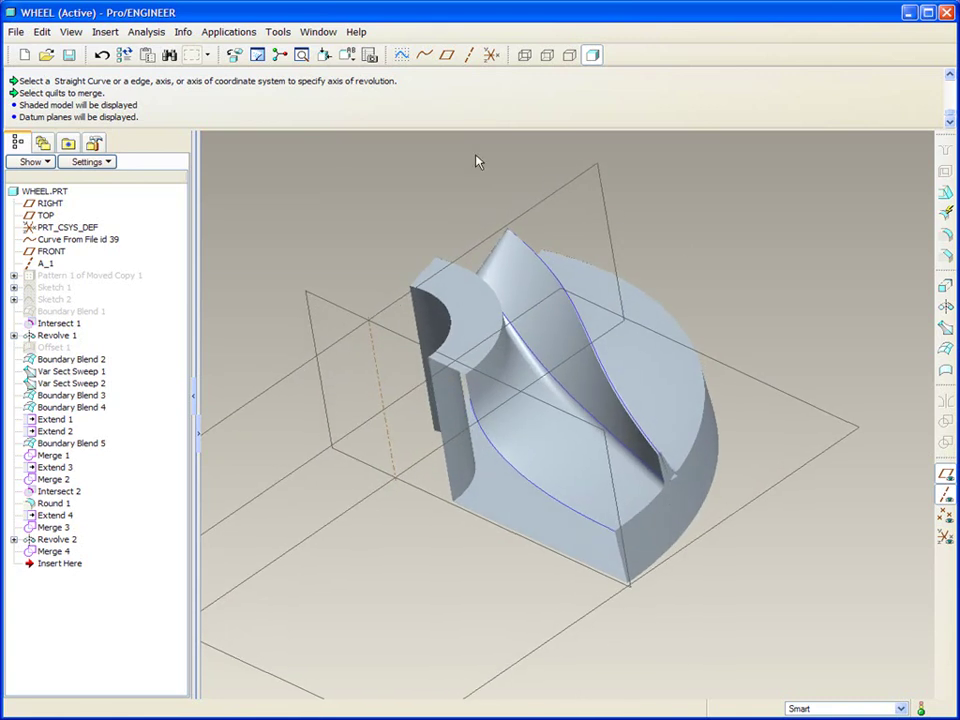
Start a Fill surface with an internal sketch on the TOP datum plane, using RIGHT as the Top orientation reference.
left_click(41, 32)
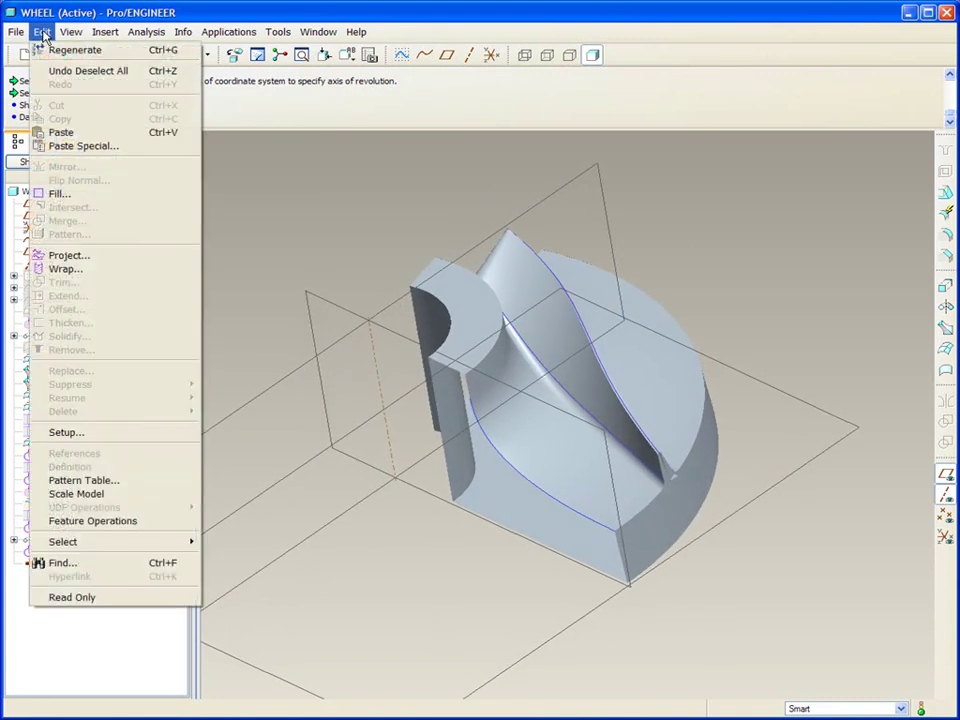
left_click(59, 193)
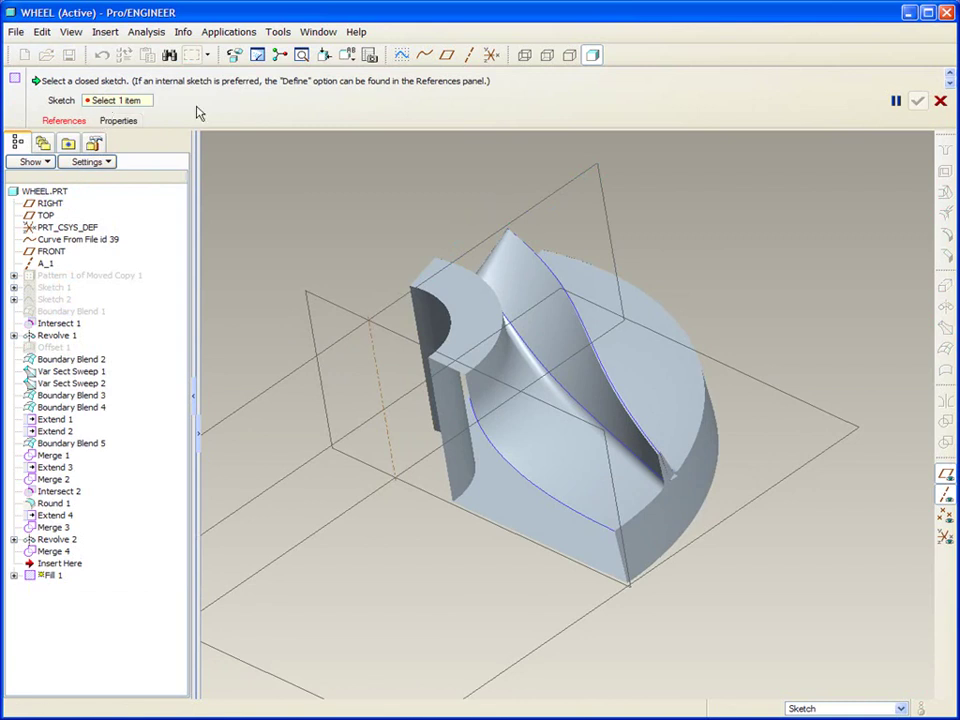
left_click(64, 120)
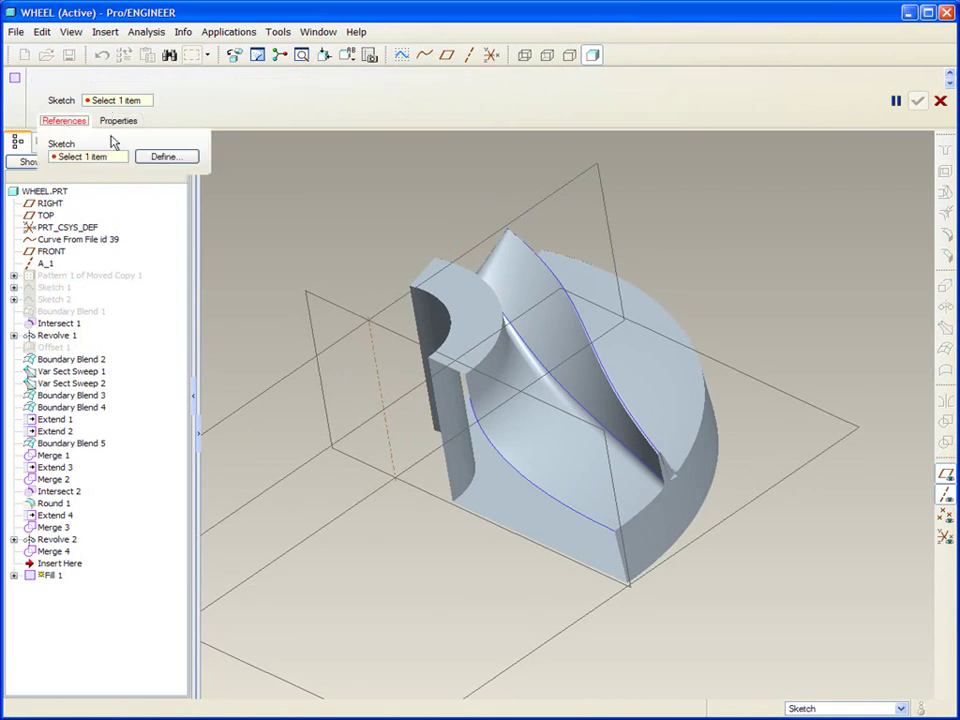
left_click(163, 156)
left_click(334, 303)
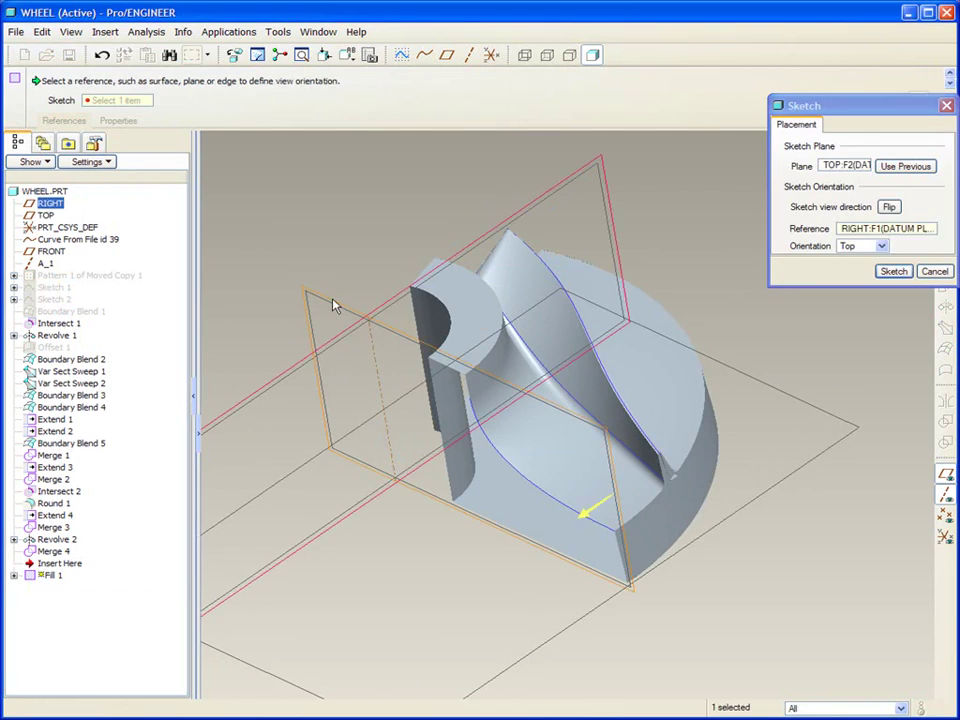
middle_click(755, 277)
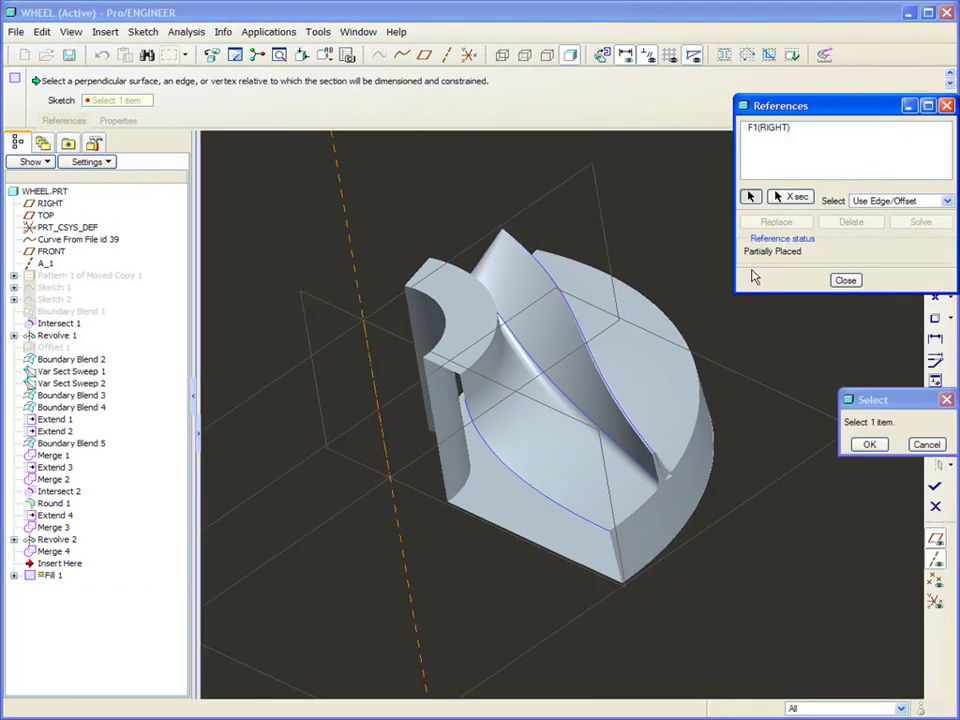
Build the fill sketch from single existing edges around the open end face on TOP, and complete the fill.
left_click(934, 319)
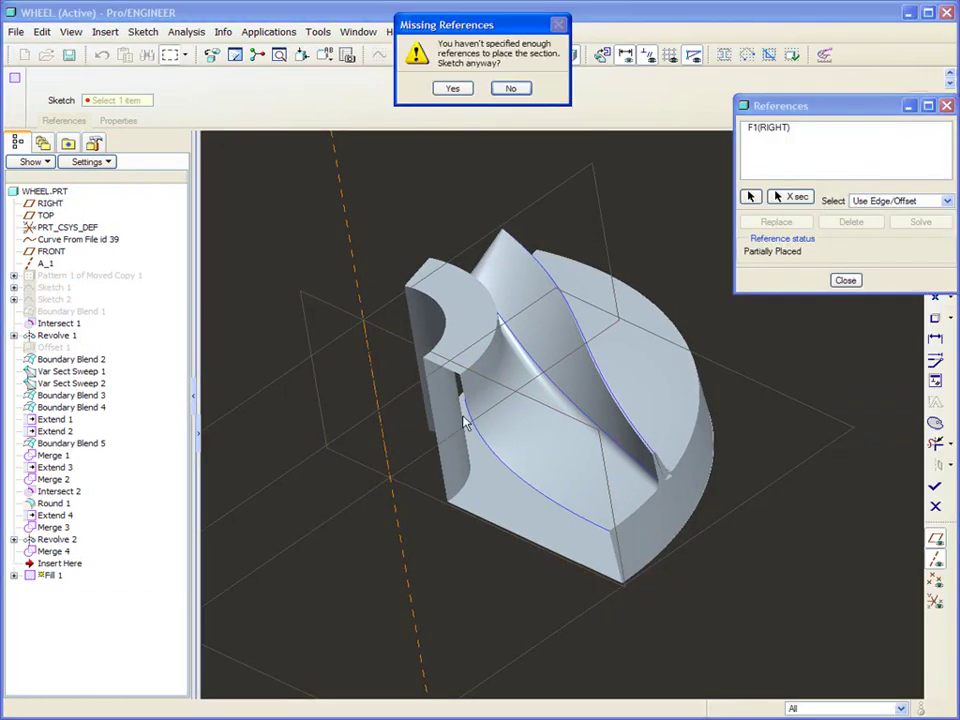
left_click(452, 88)
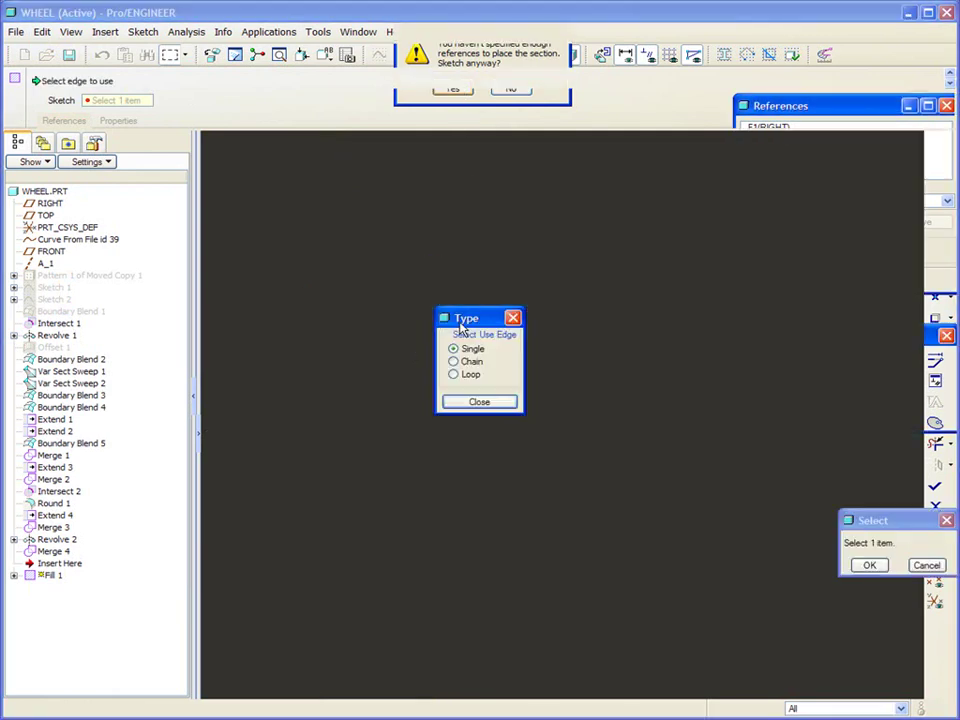
left_click_drag(480, 317, 737, 200)
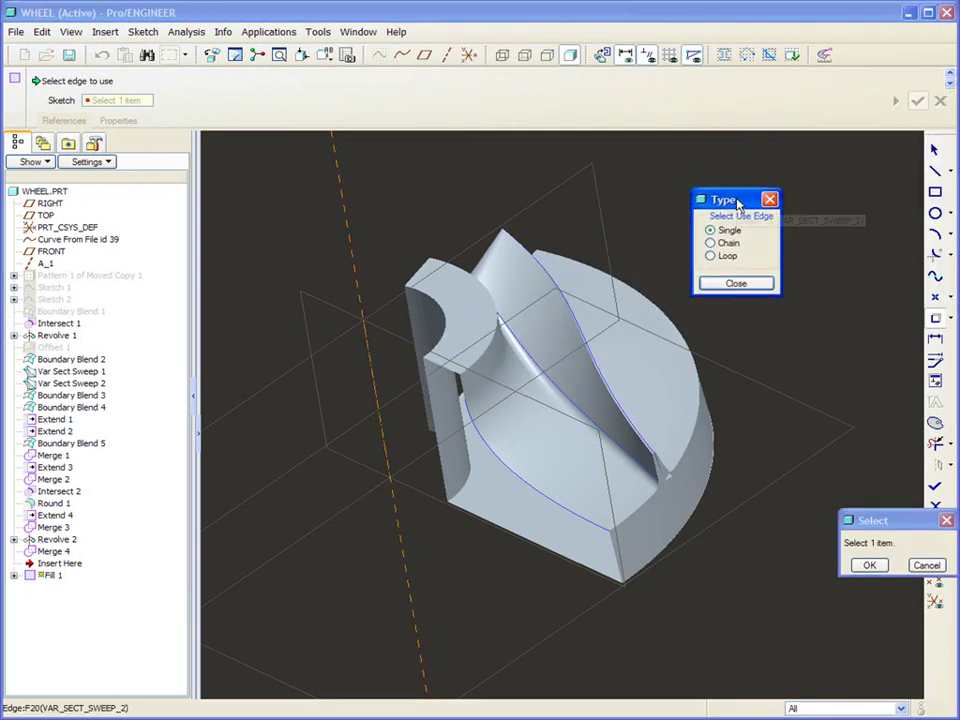
left_click(727, 257)
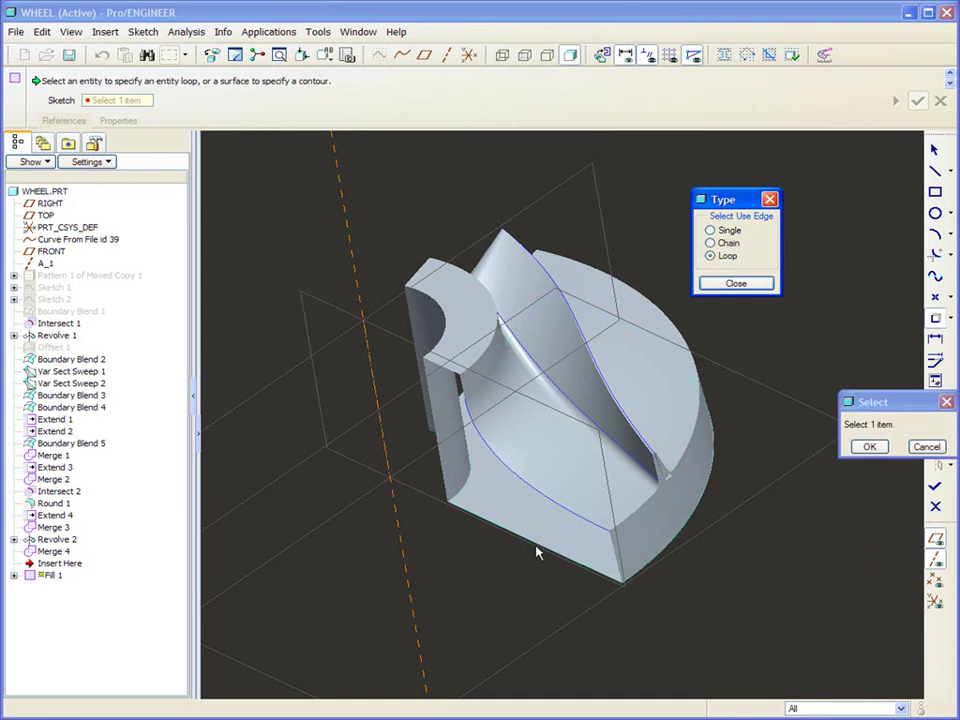
left_click(722, 231)
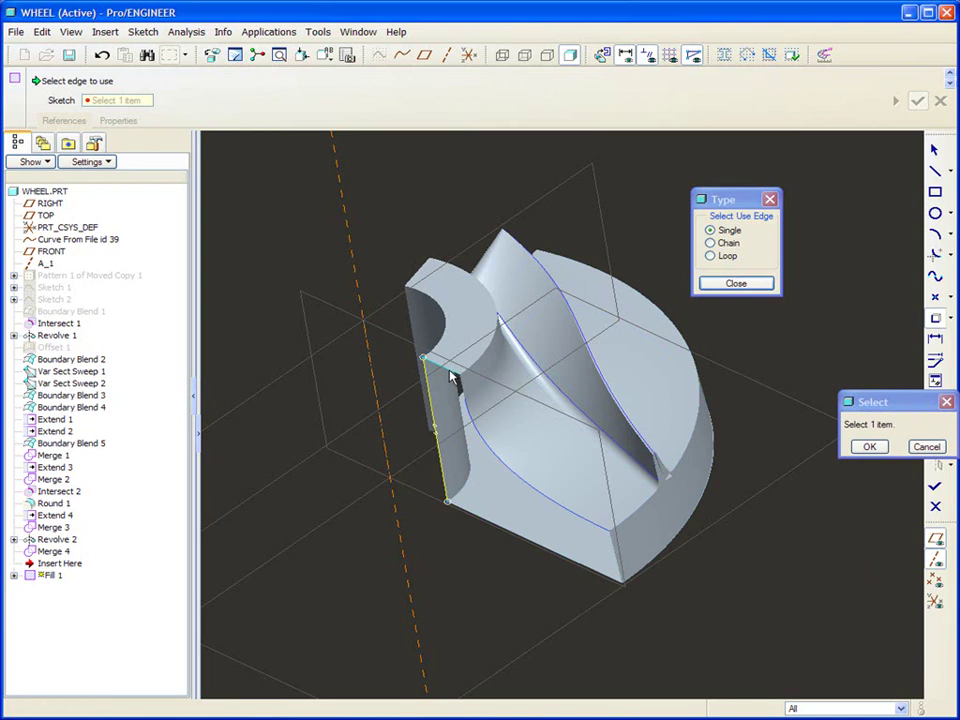
left_click(469, 408)
left_click(616, 560)
left_click(597, 567)
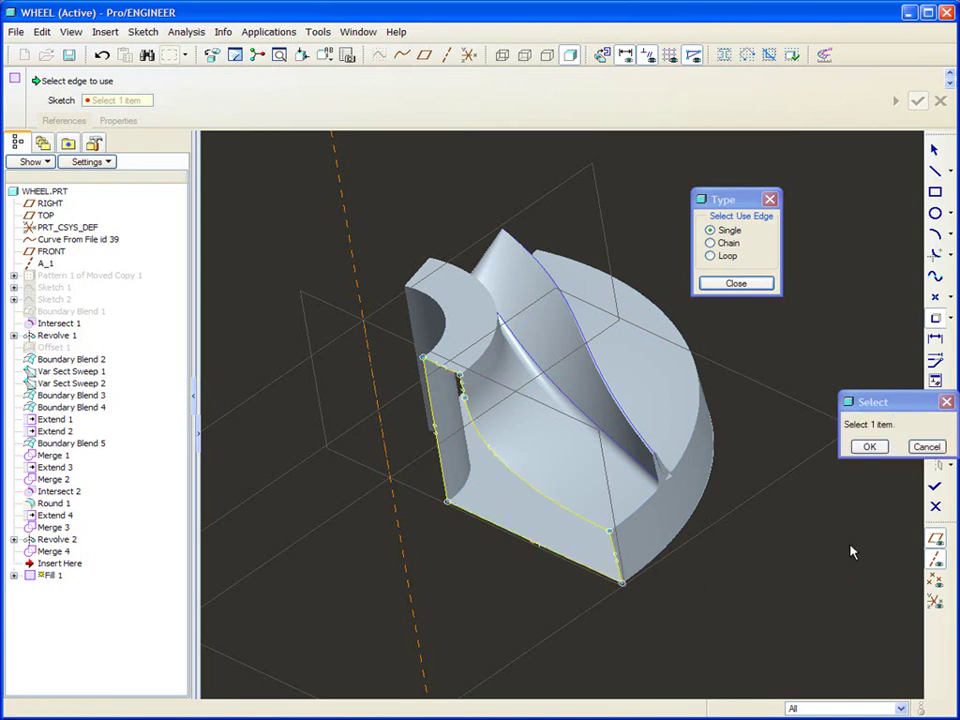
left_click(869, 446)
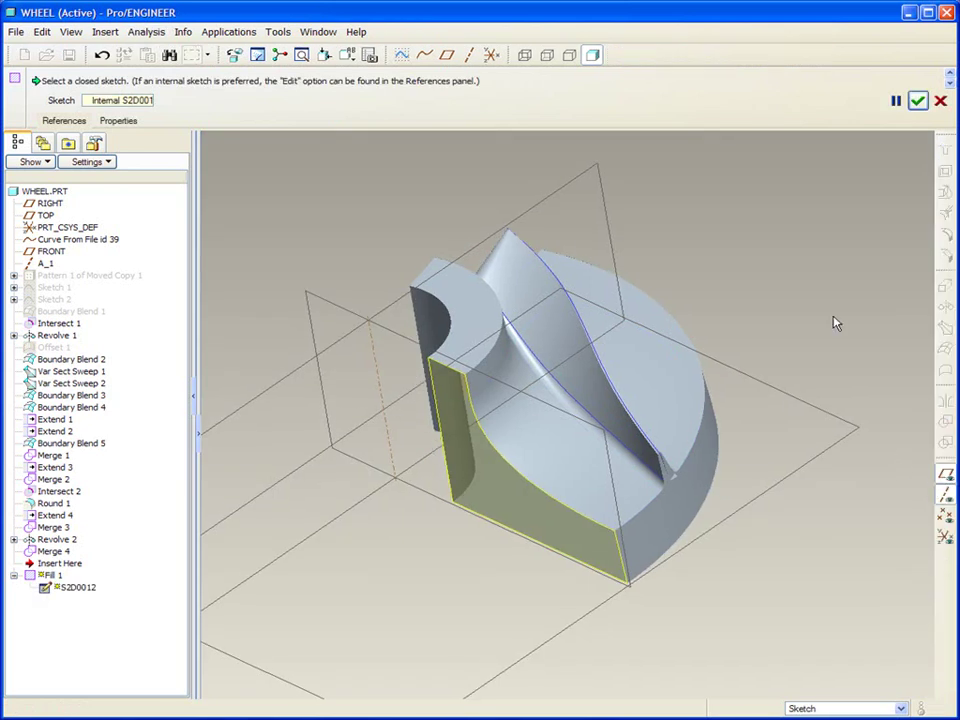
middle_click(836, 323)
Start a second Fill with an internal sketch on a new datum plane through axis A_1 and the outer vertex of the other open end.
middle_click_drag(836, 323, 187, 132)
left_click(41, 32)
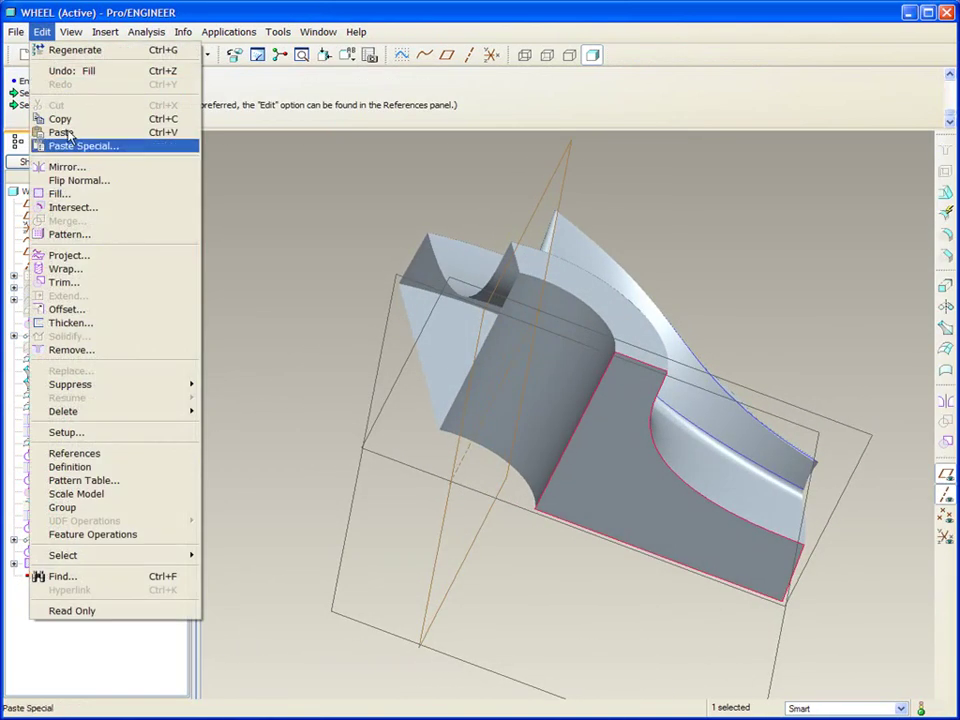
left_click(62, 192)
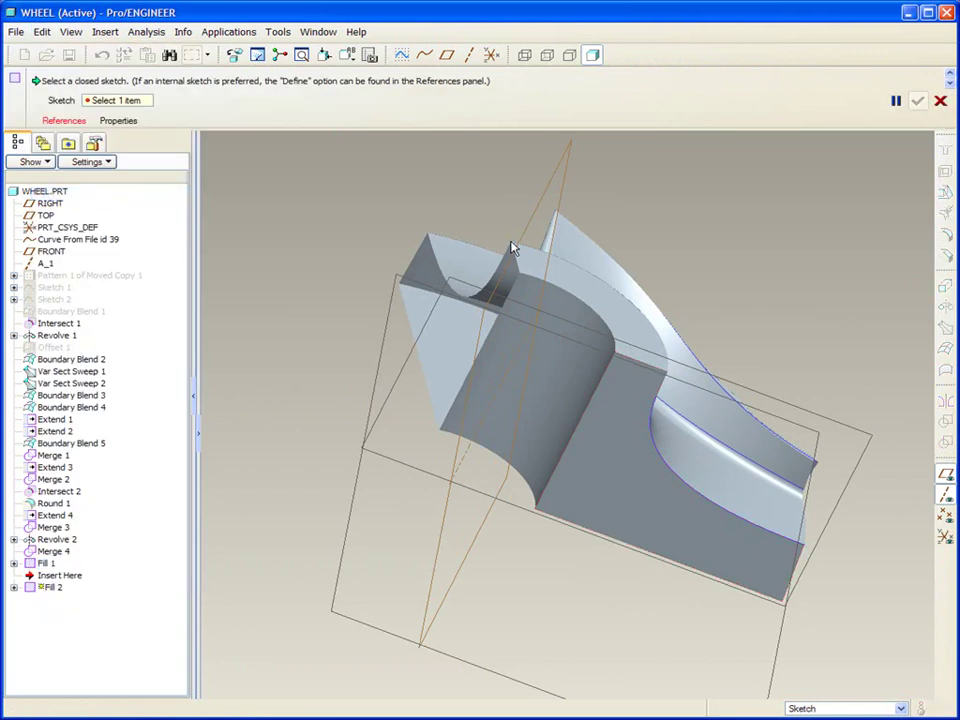
left_click(64, 120)
left_click(165, 157)
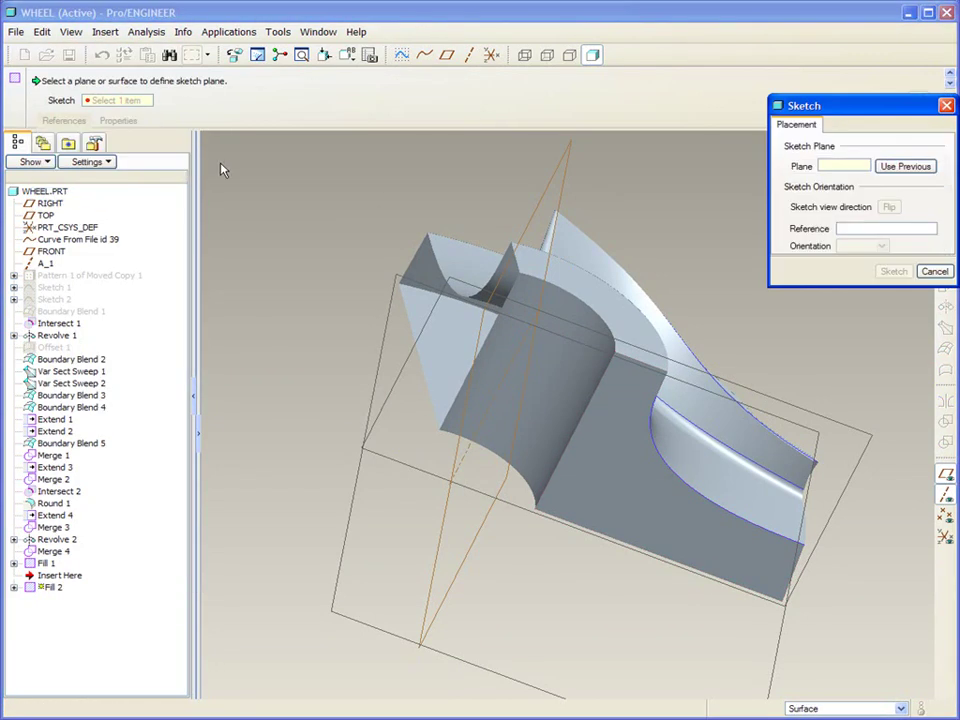
left_click(446, 54)
left_click(486, 414)
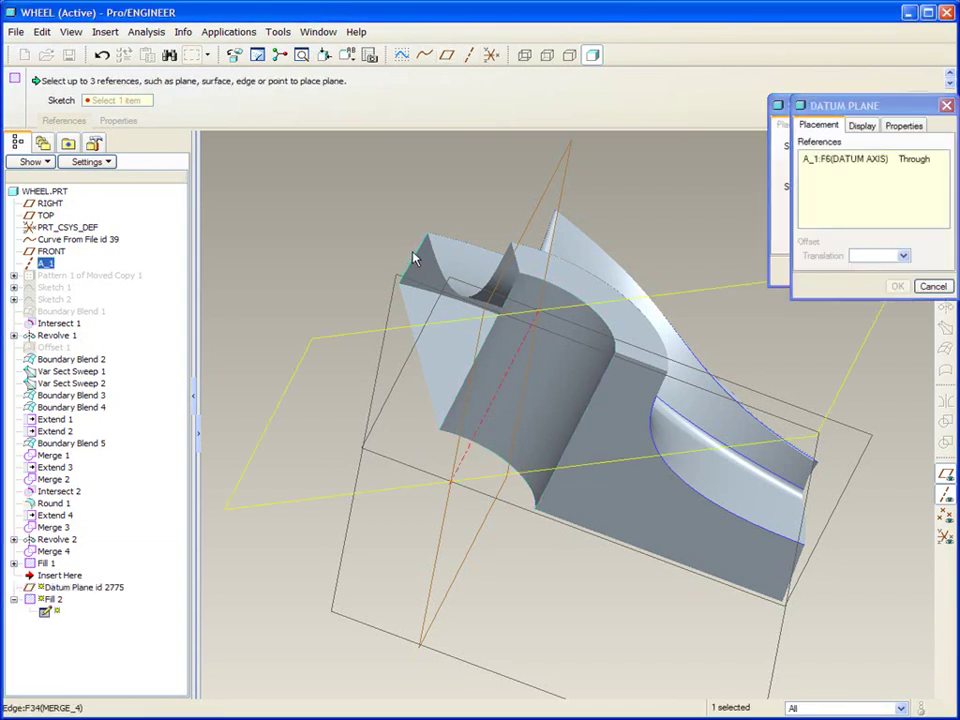
left_click(398, 285, "ctrl")
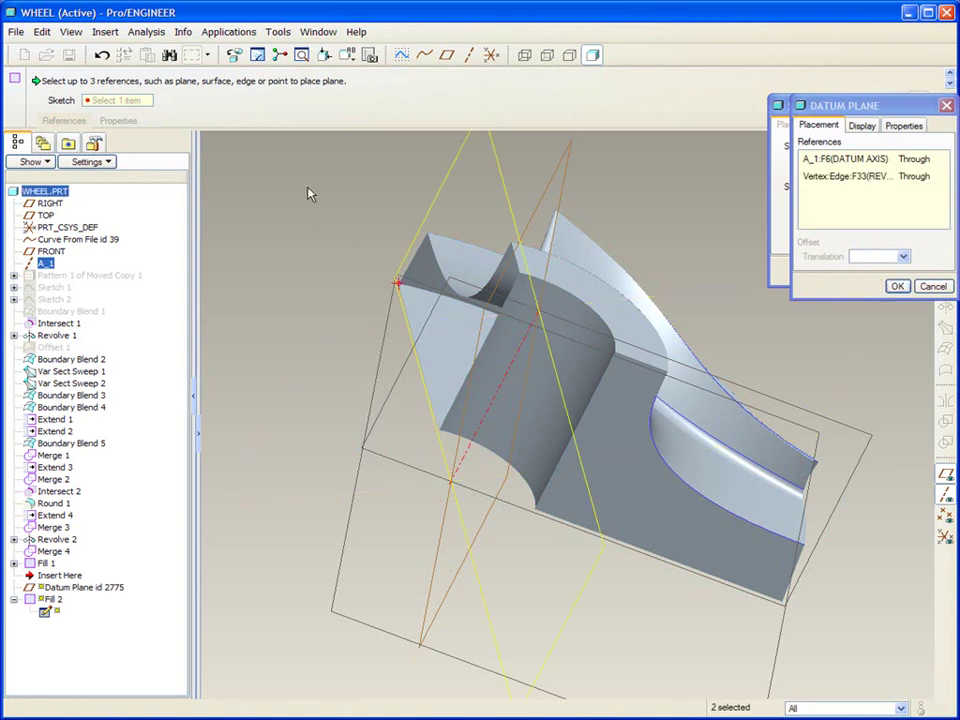
middle_click(310, 194)
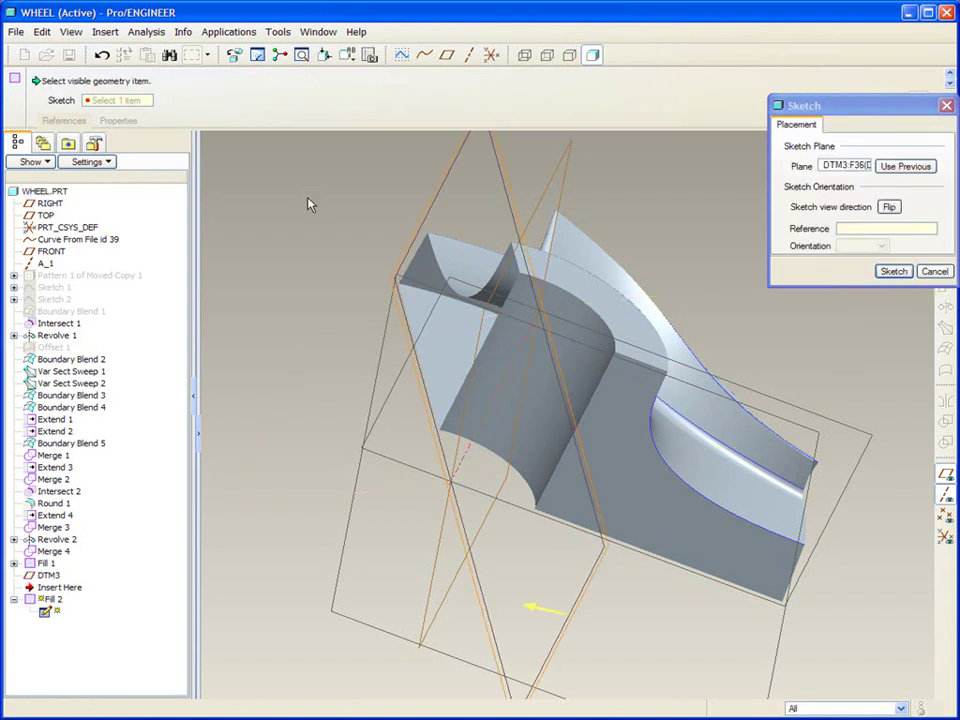
Orient the fill sketch with FRONT as the Top reference and start using single existing edges, accepting the missing sketch references.
left_click(385, 332)
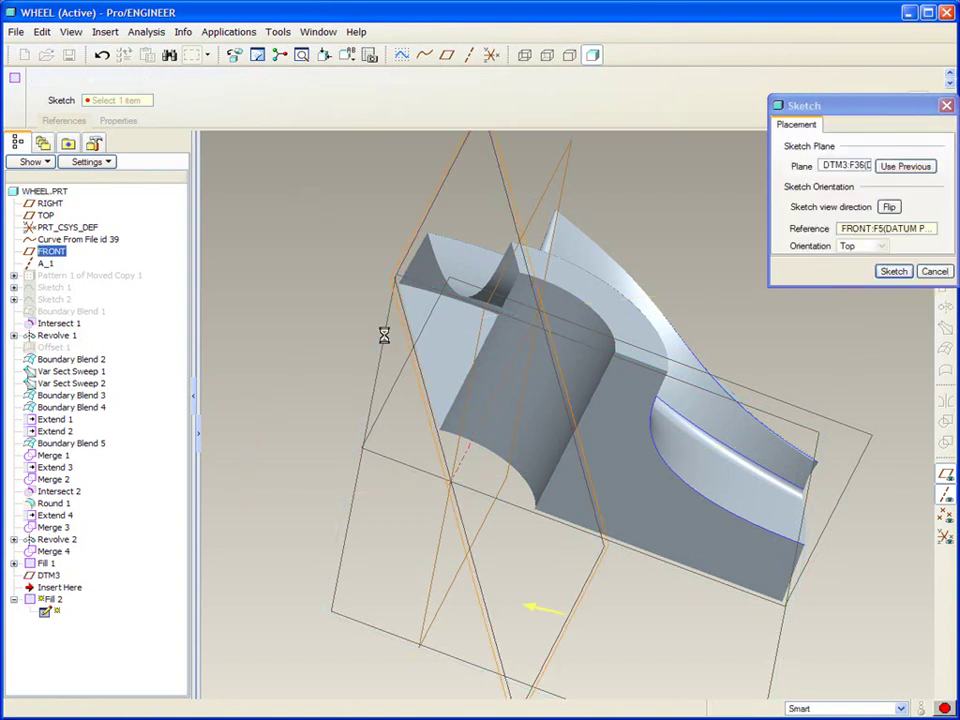
middle_click(341, 300)
left_click(937, 318)
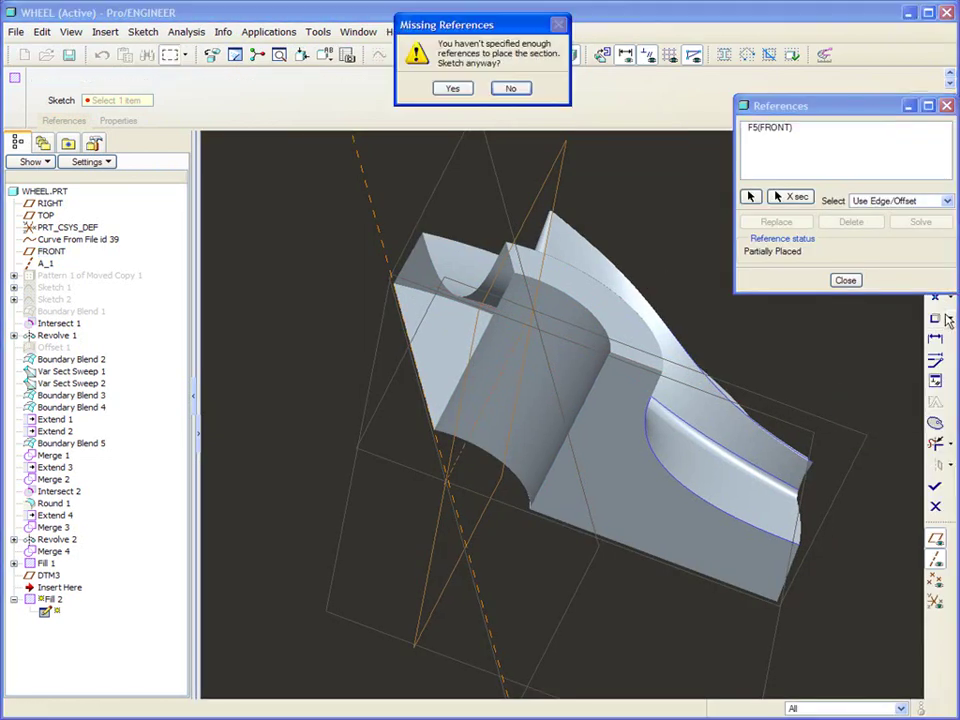
left_click(452, 89)
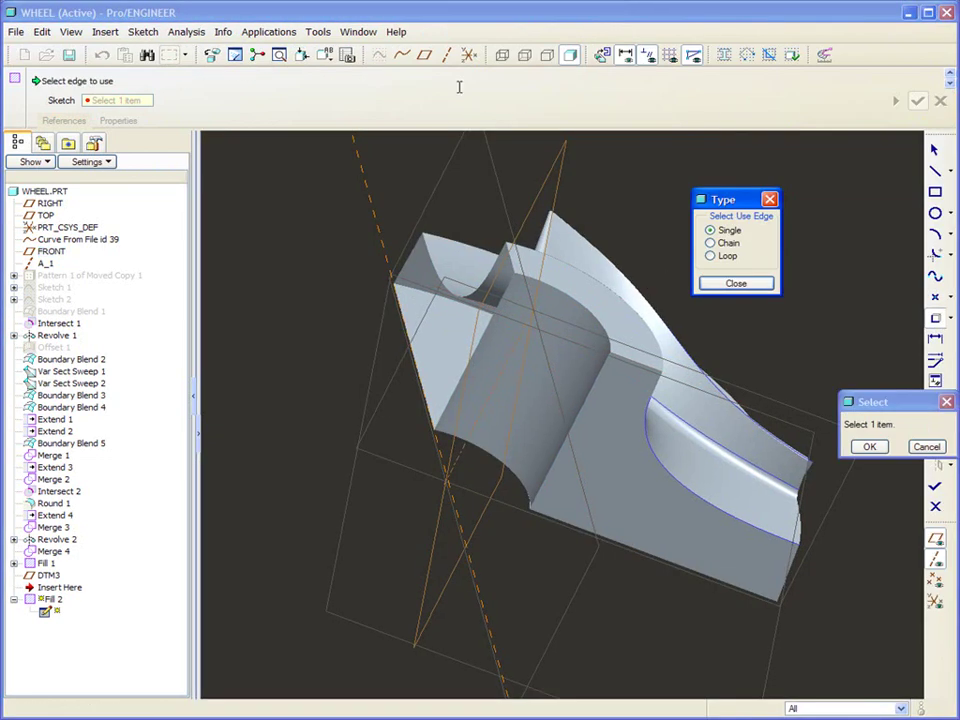
Build the fill sketch from the single edges bounding the open end on the new datum plane, and complete the fill.
scroll(347, 266, "up", 3)
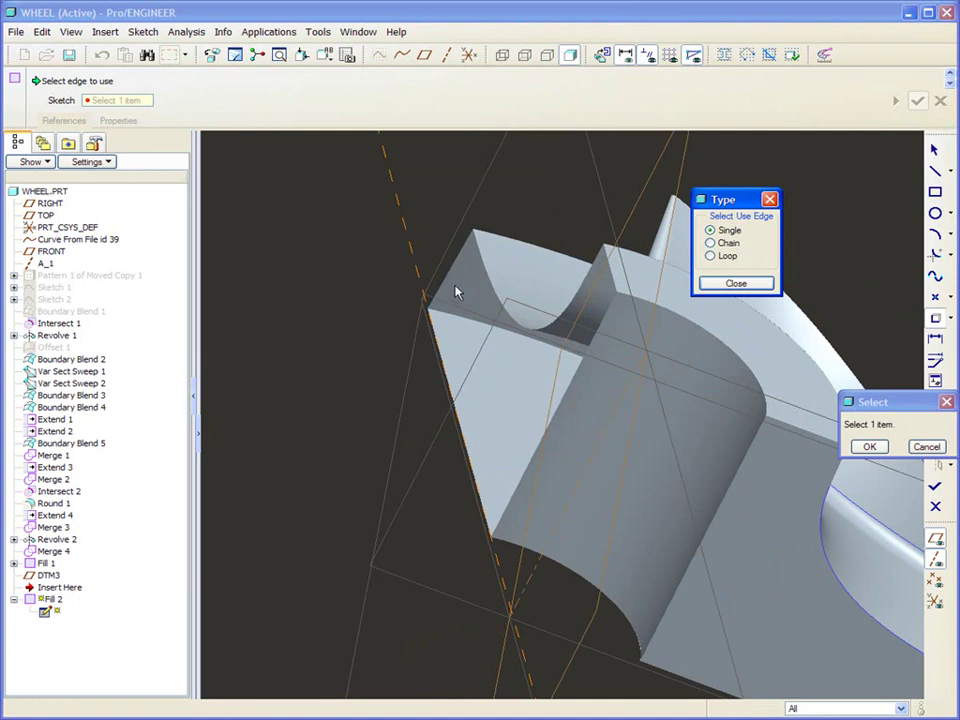
left_click(475, 256)
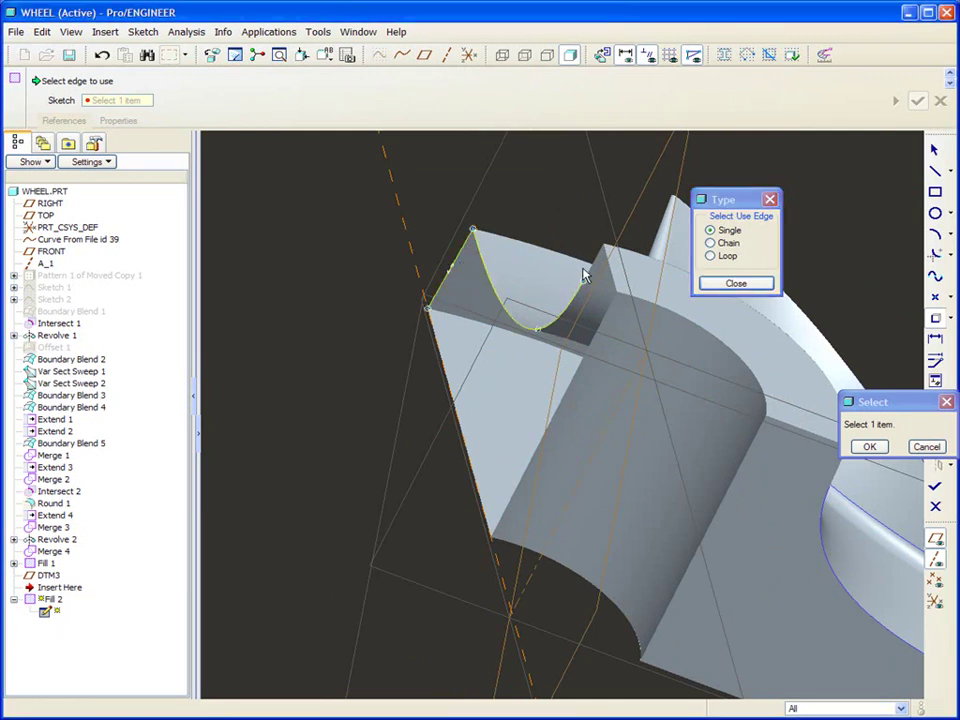
left_click(610, 276)
left_click(606, 313)
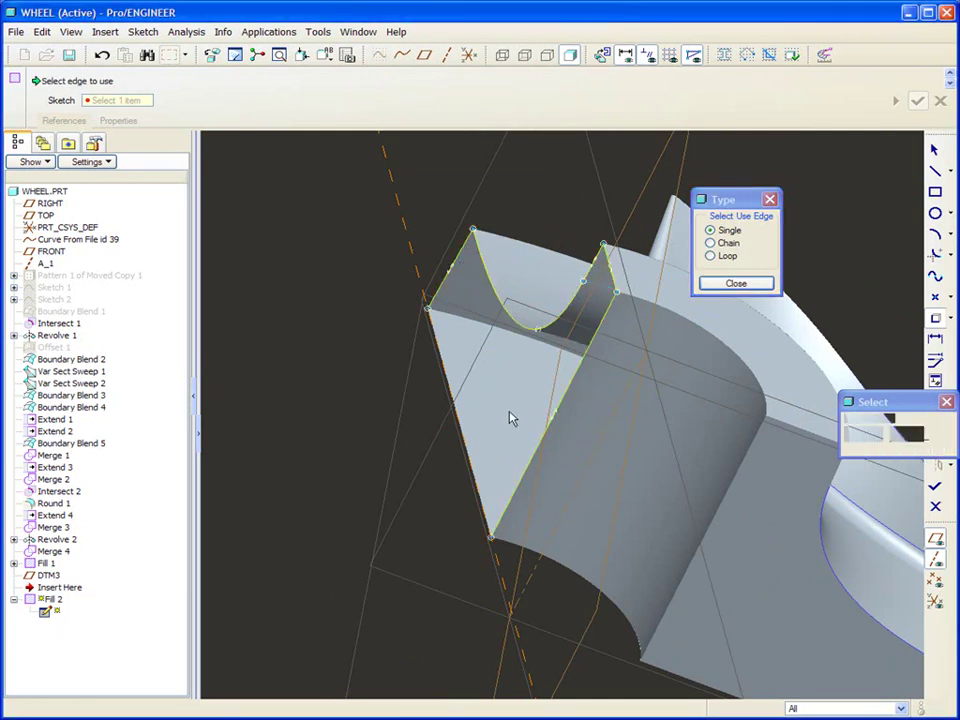
left_click(474, 471)
middle_click(327, 398)
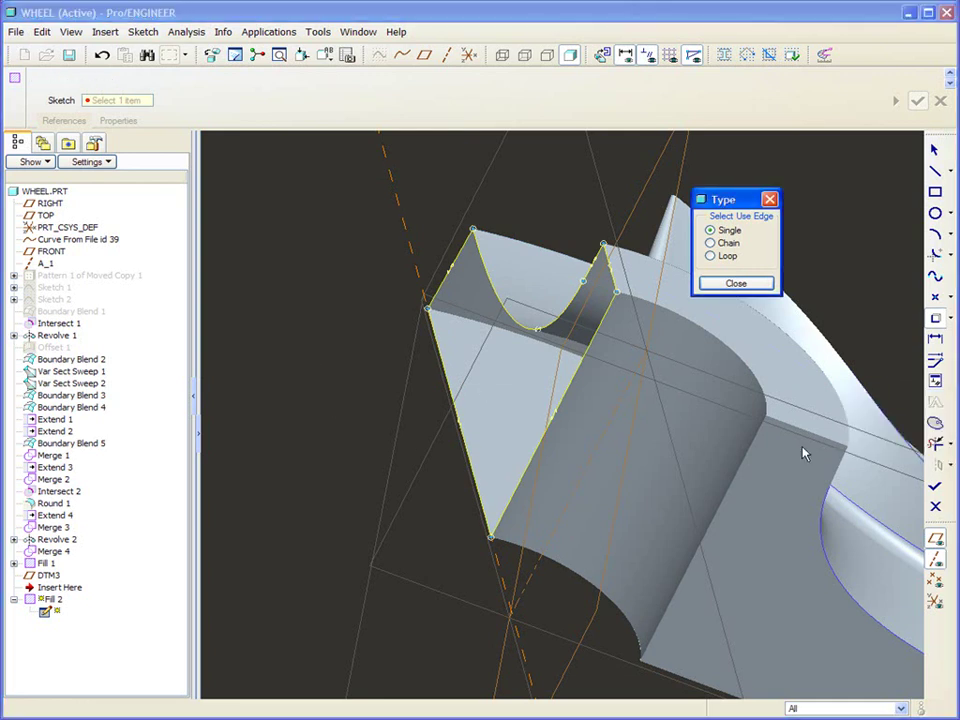
left_click(935, 486)
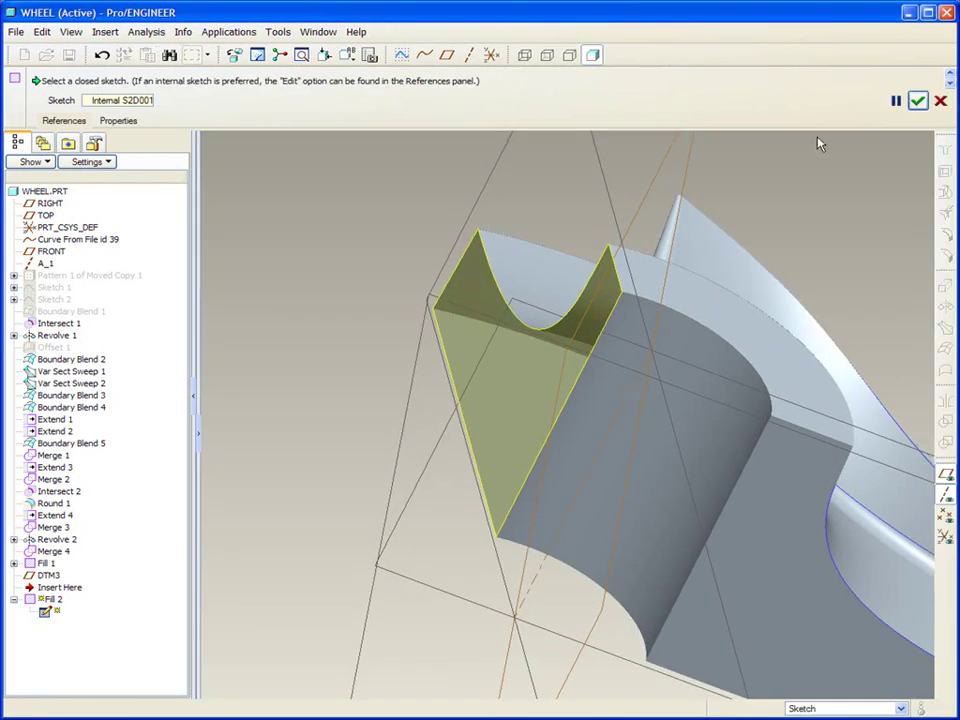
middle_click(831, 167)
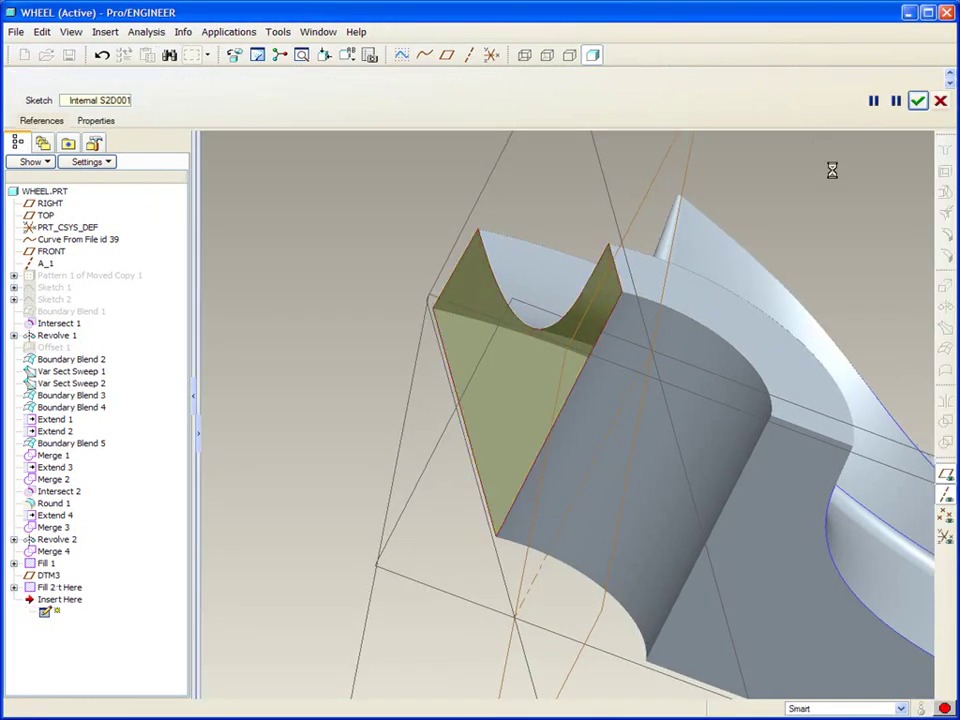
Hide the datum planes and merge the blade quilt with both fill surfaces.
left_click(944, 458)
middle_click_drag(791, 332, 792, 295)
left_click(789, 289)
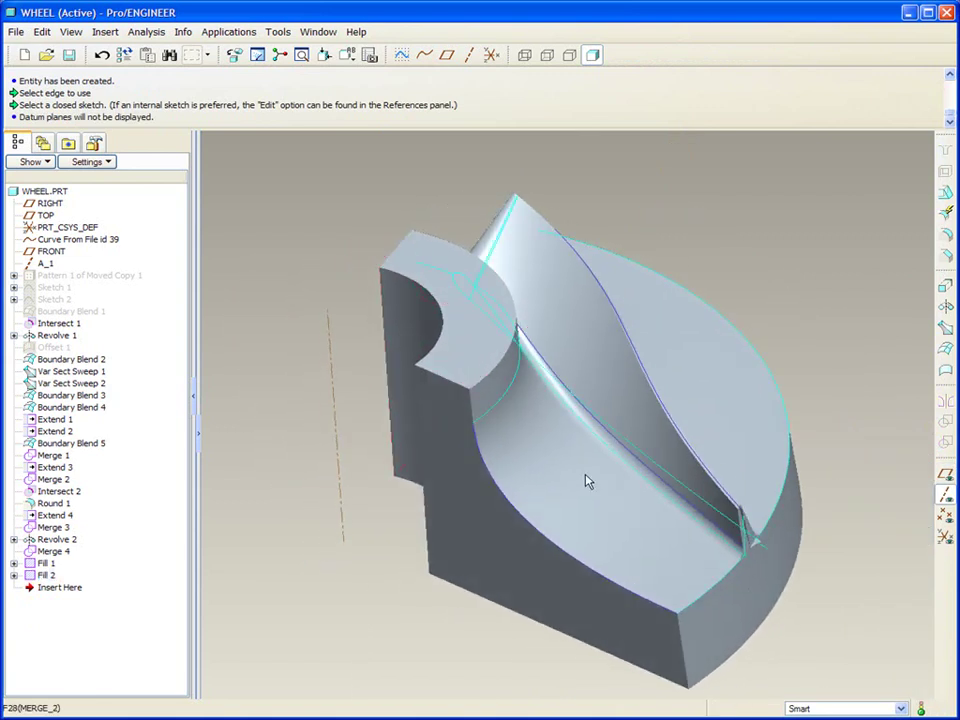
left_click(570, 469)
left_click(560, 459)
left_click(553, 460)
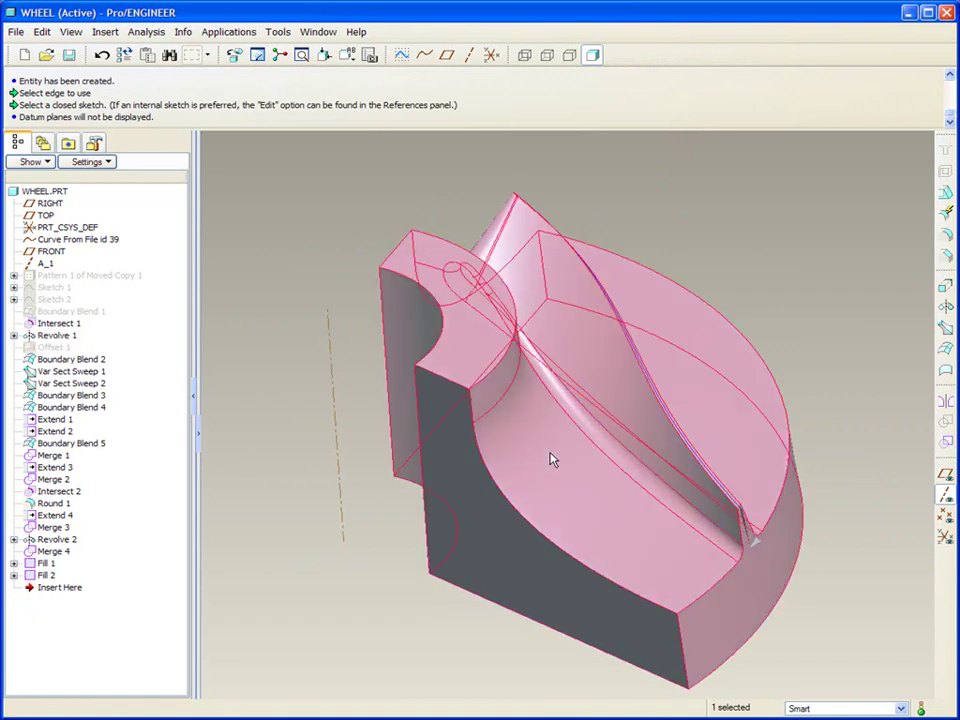
left_click(510, 546, "ctrl")
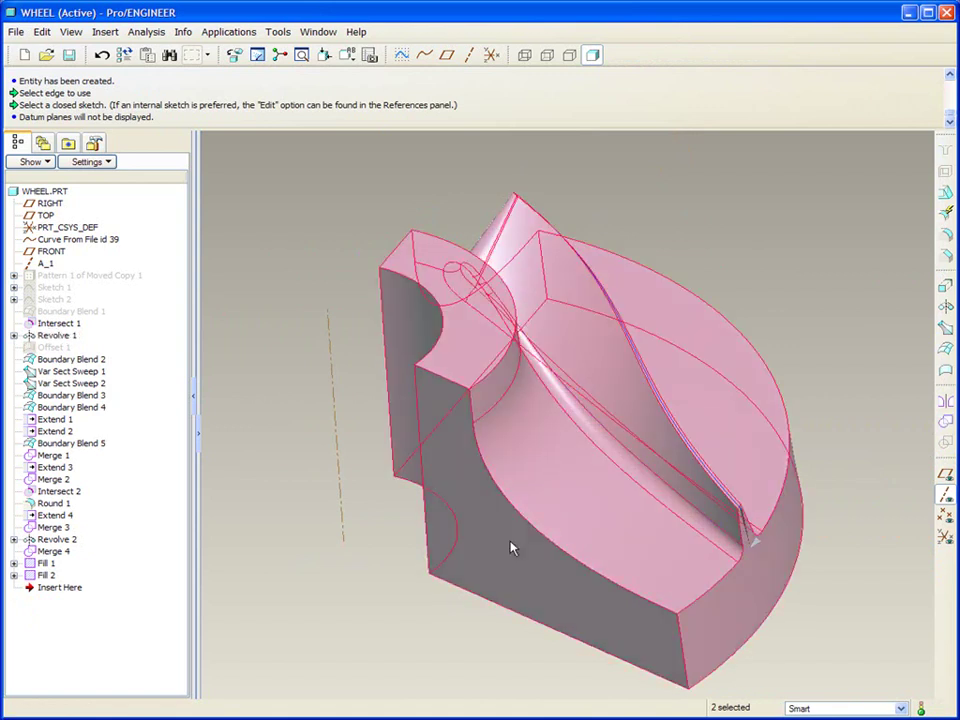
left_click(945, 428)
middle_click_drag(613, 401, 390, 375)
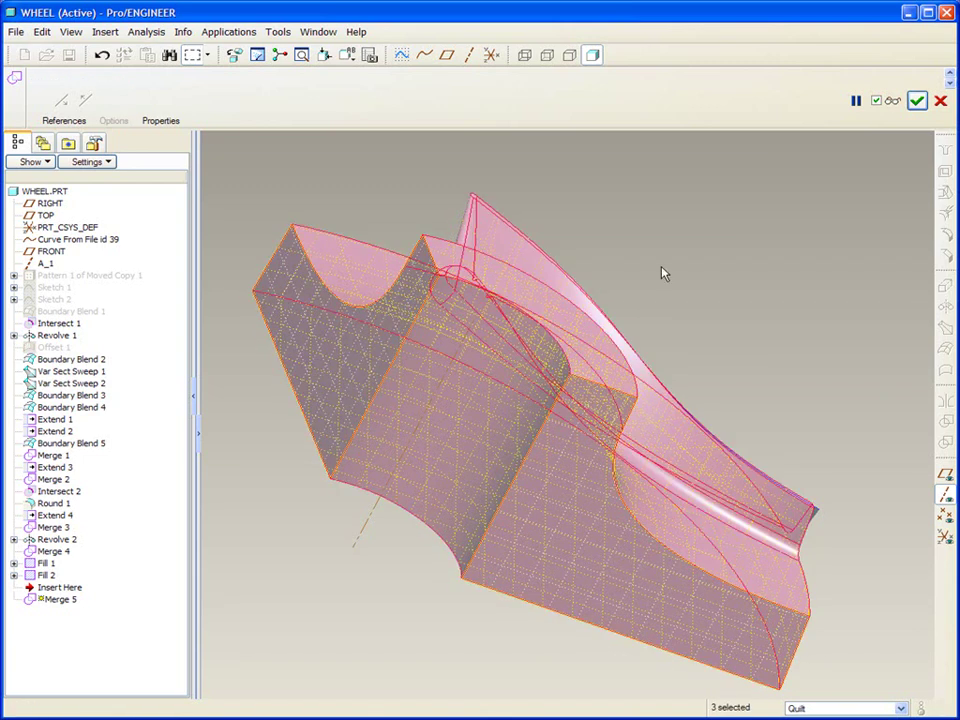
middle_click(662, 273)
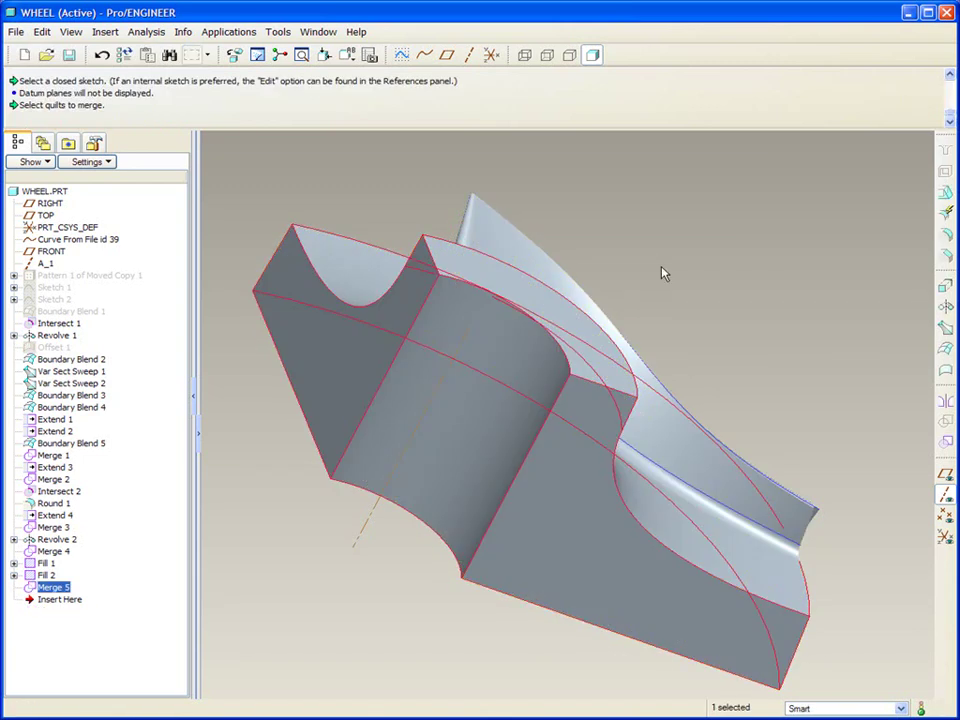
Select the whole merged blade segment quilt and copy it in place as a new quilt.
middle_click_drag(662, 273, 838, 281)
left_click(838, 283)
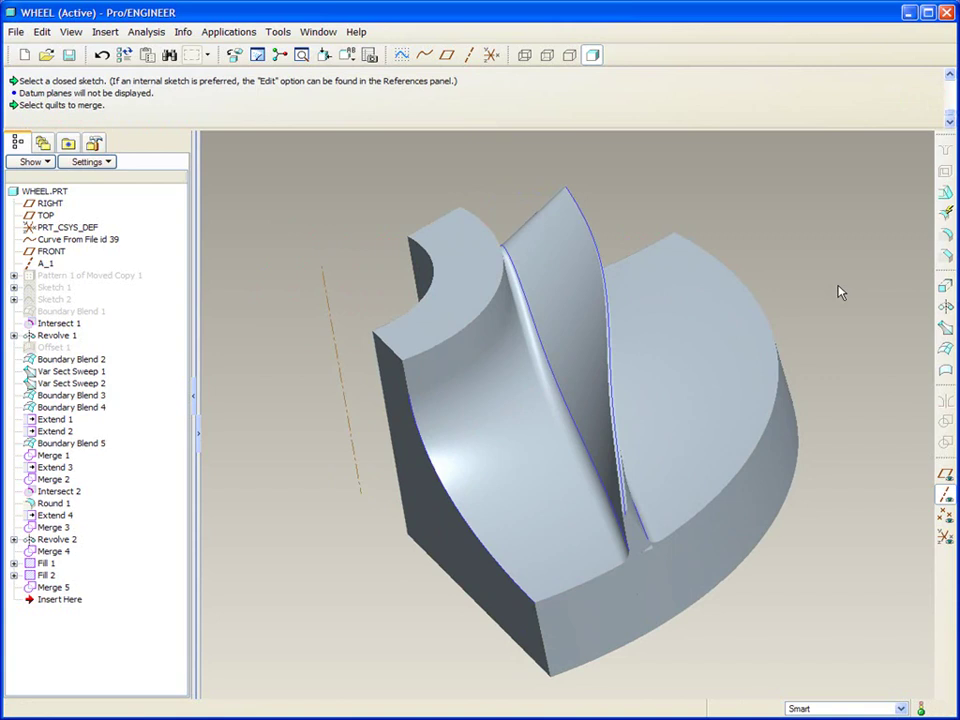
left_click(707, 350)
left_click(707, 346)
left_click(704, 342)
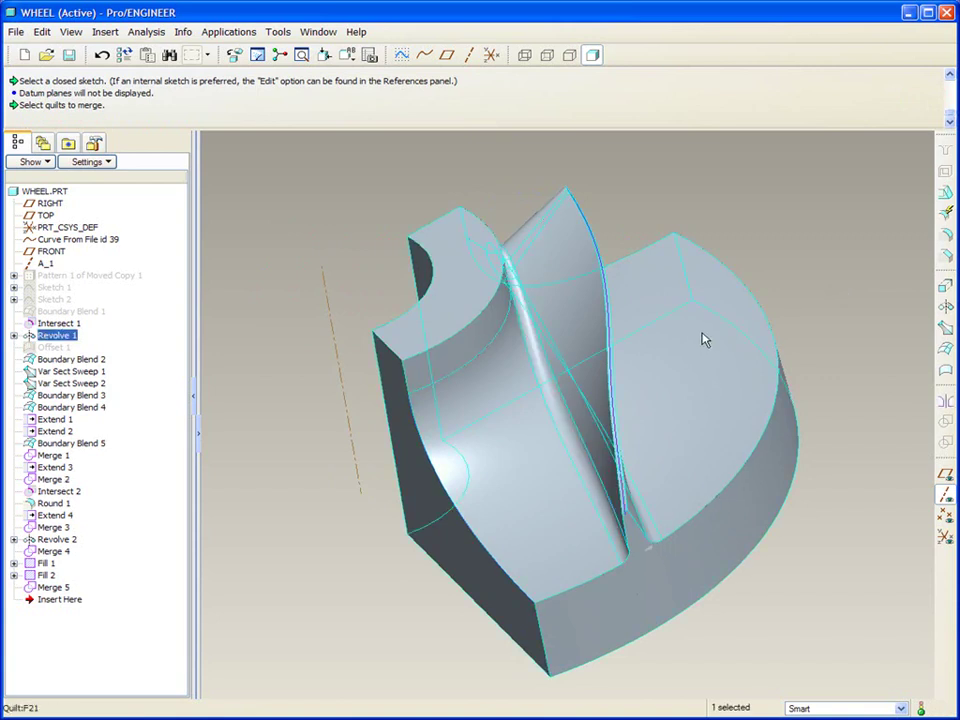
left_click(704, 342)
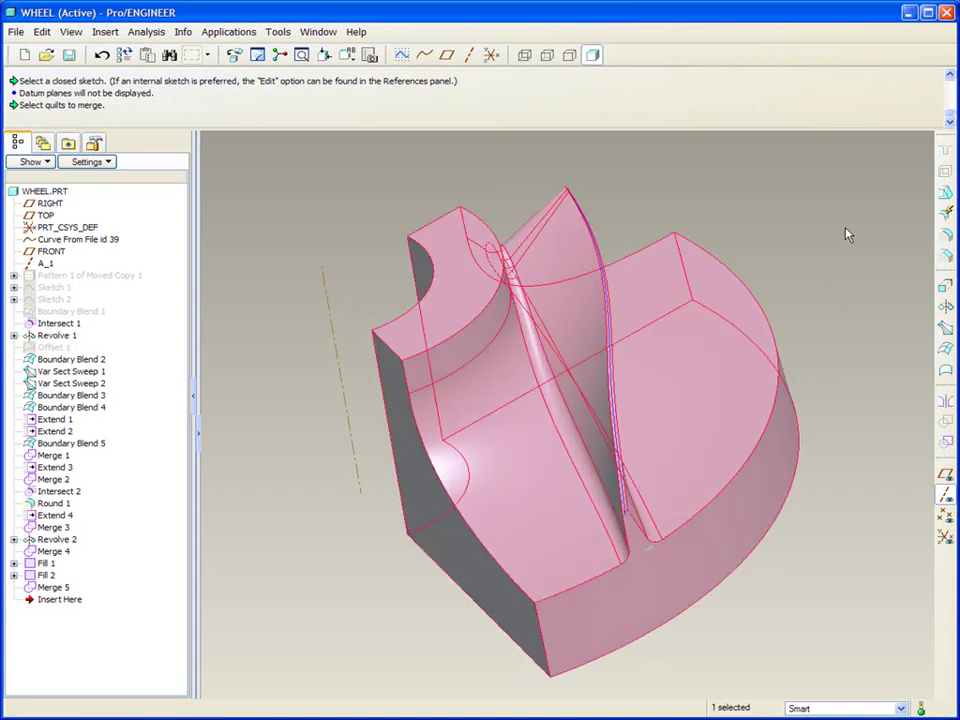
key("ctrl+c")
key("ctrl+v")
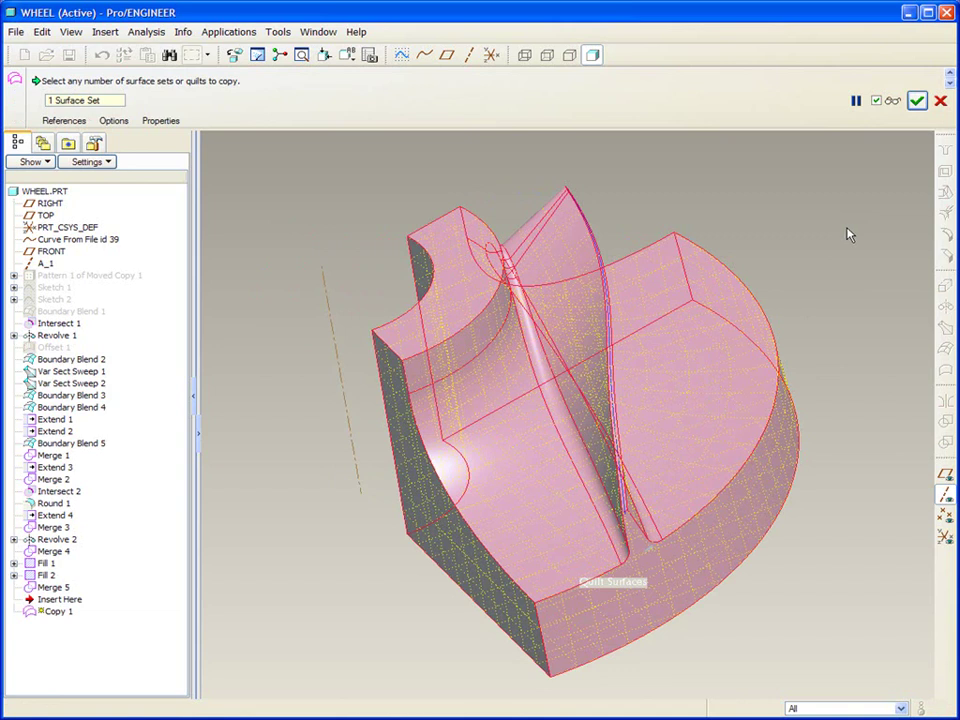
middle_click(838, 313)
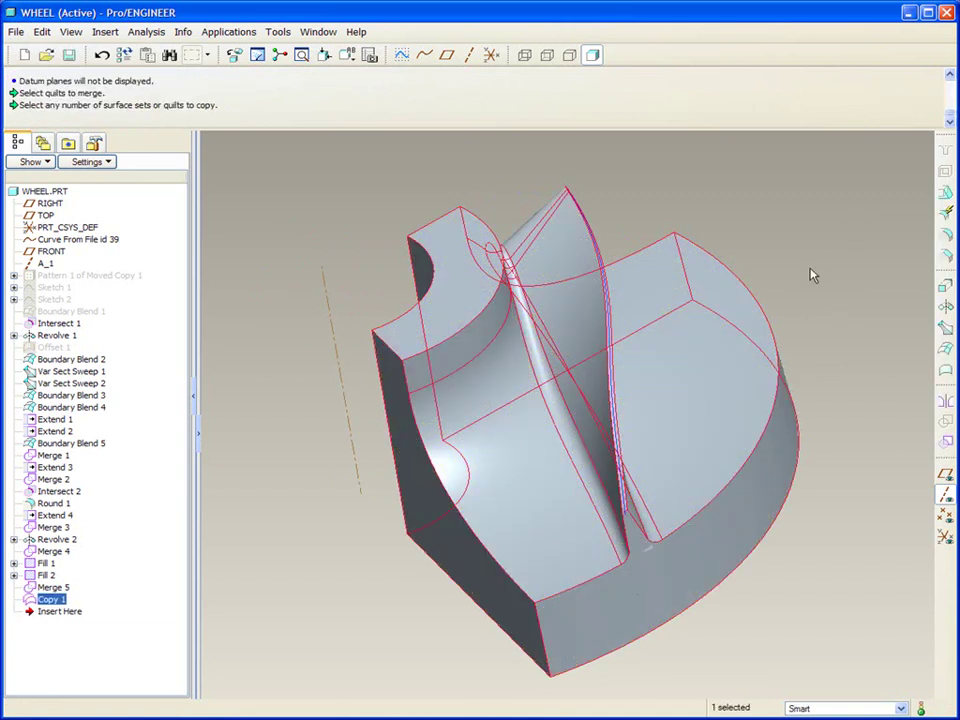
Pattern the copied quilt about axis A_1 with 5 members spread over 360 degrees.
right_click(812, 275)
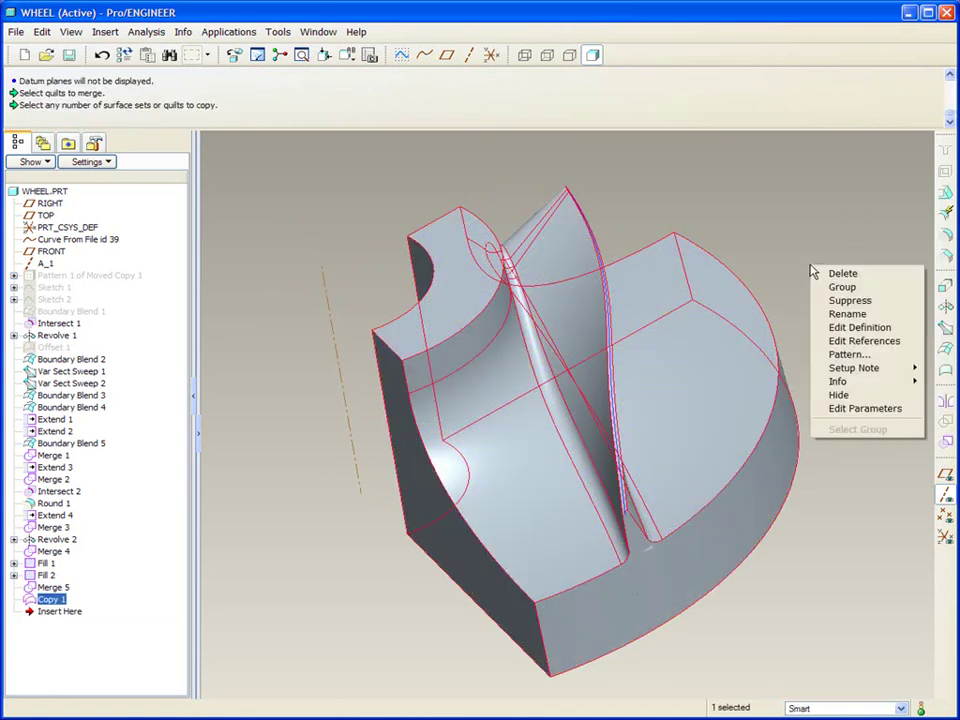
left_click(848, 354)
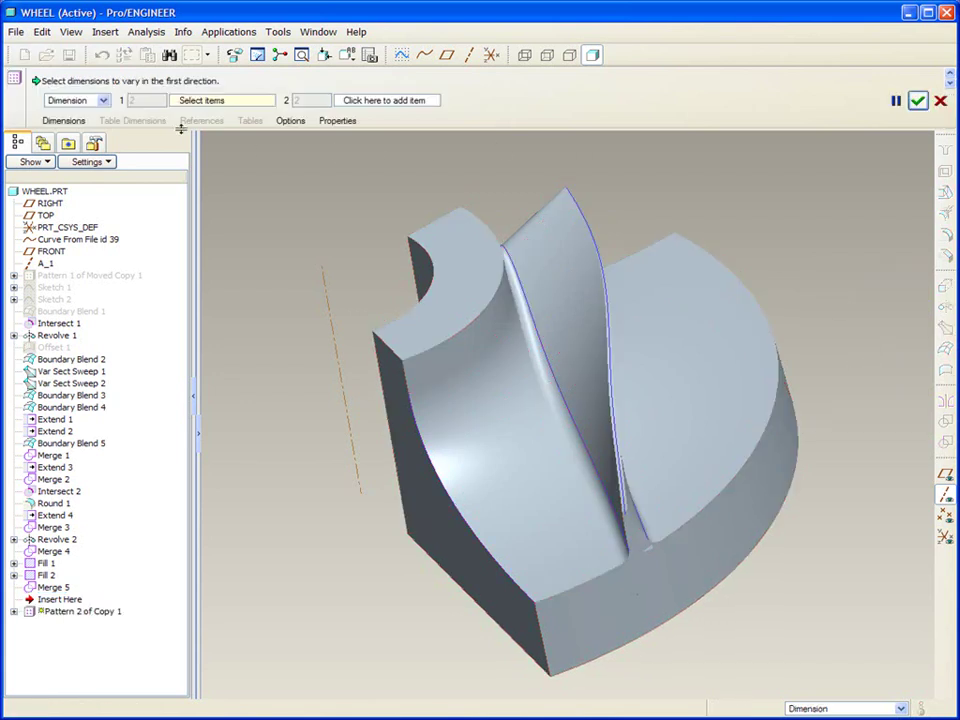
left_click(103, 100)
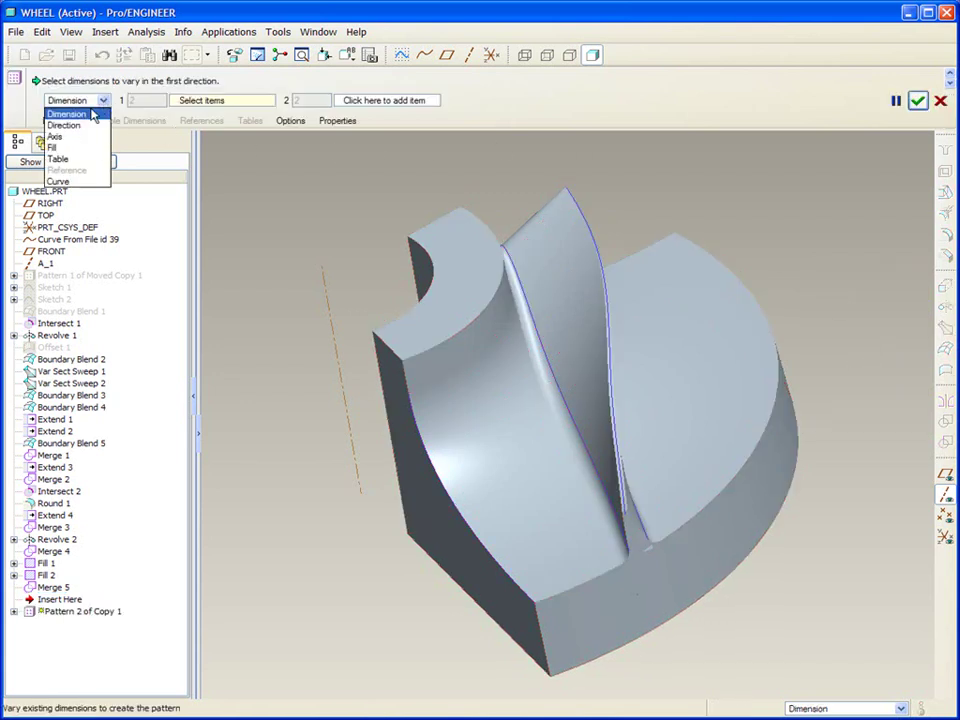
left_click(62, 138)
left_click(333, 346)
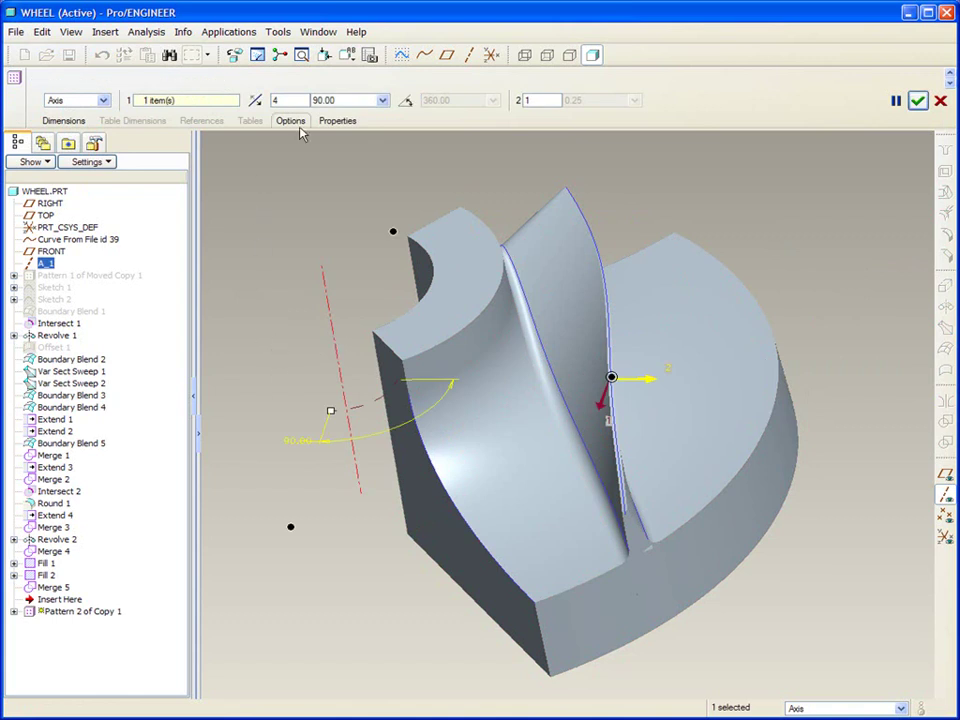
left_click(406, 103)
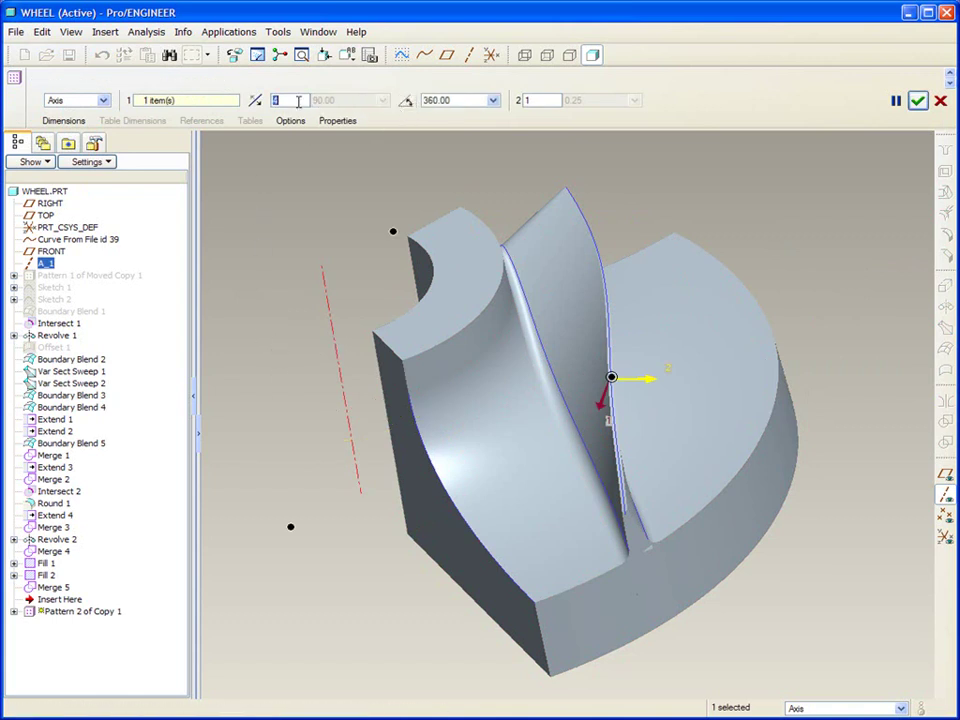
type("5")
scroll(707, 321, "down", 3)
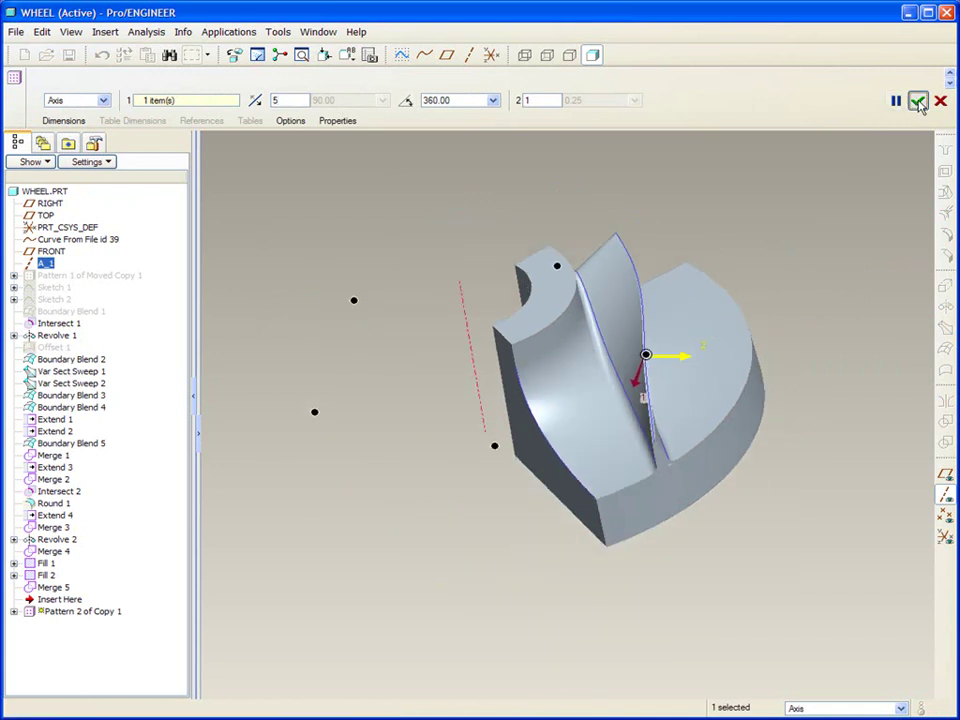
left_click(917, 101)
left_click(868, 464)
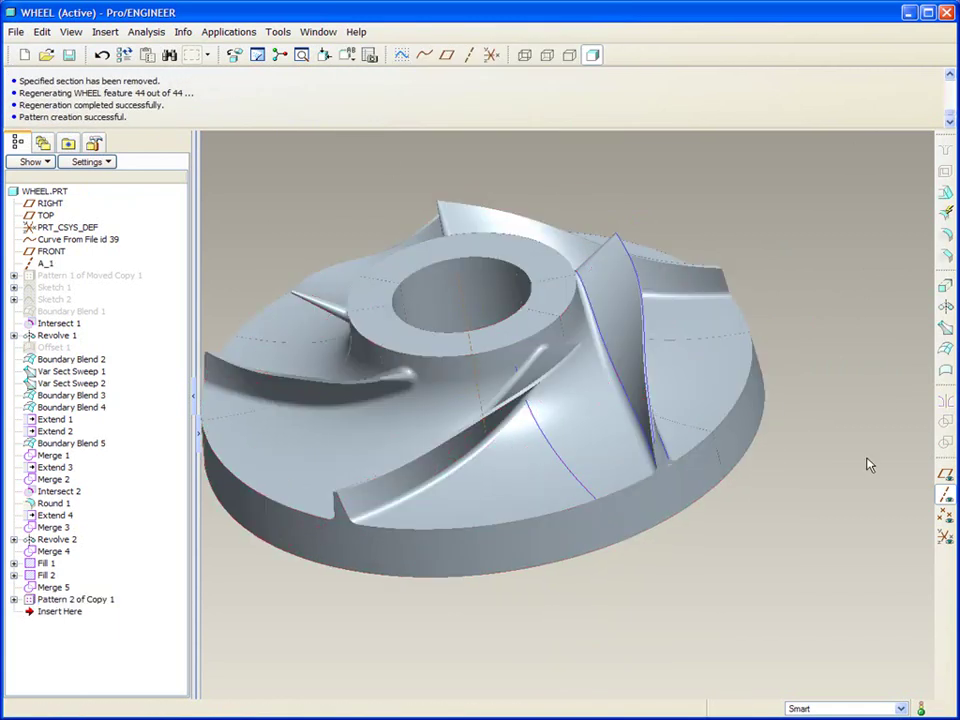
Expand the patterned quilt copies and solidify the first copy, Copy 1 [1], into solid material.
left_click(14, 599)
right_click(68, 611)
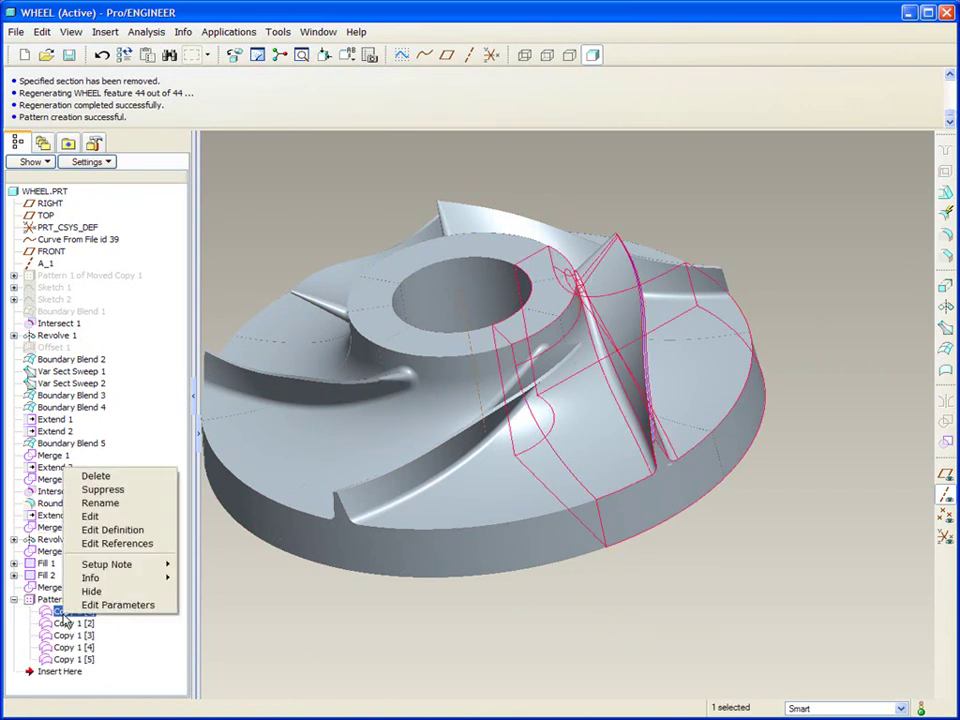
left_click(247, 595)
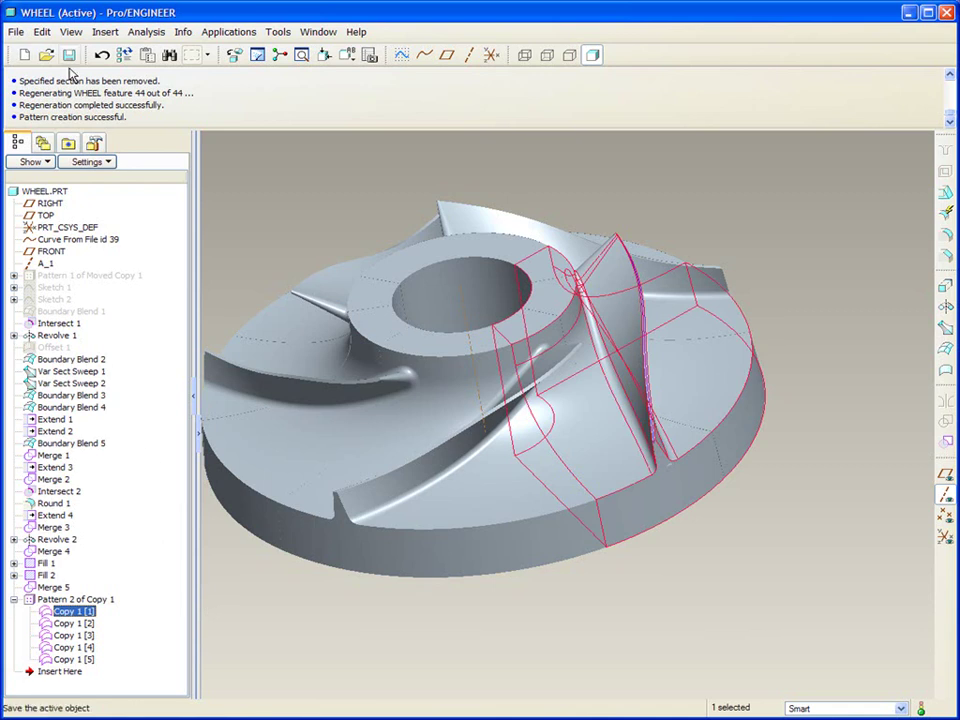
left_click(41, 32)
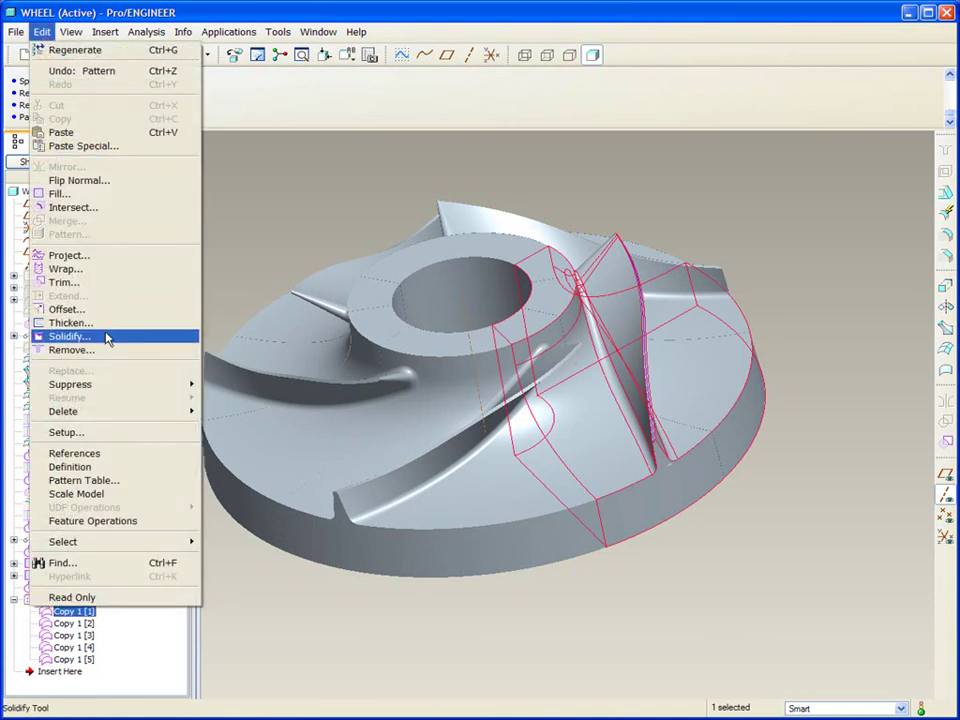
left_click(70, 336)
middle_click(730, 250)
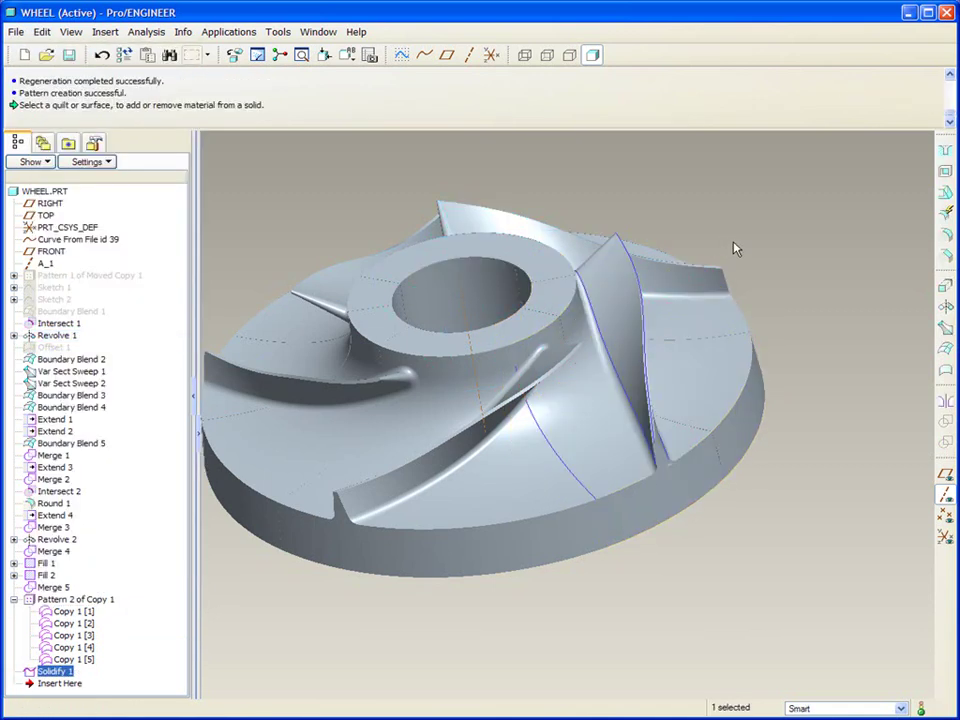
Pattern the solidify feature so that it follows the existing pattern of quilt copies around the wheel.
right_click(758, 236)
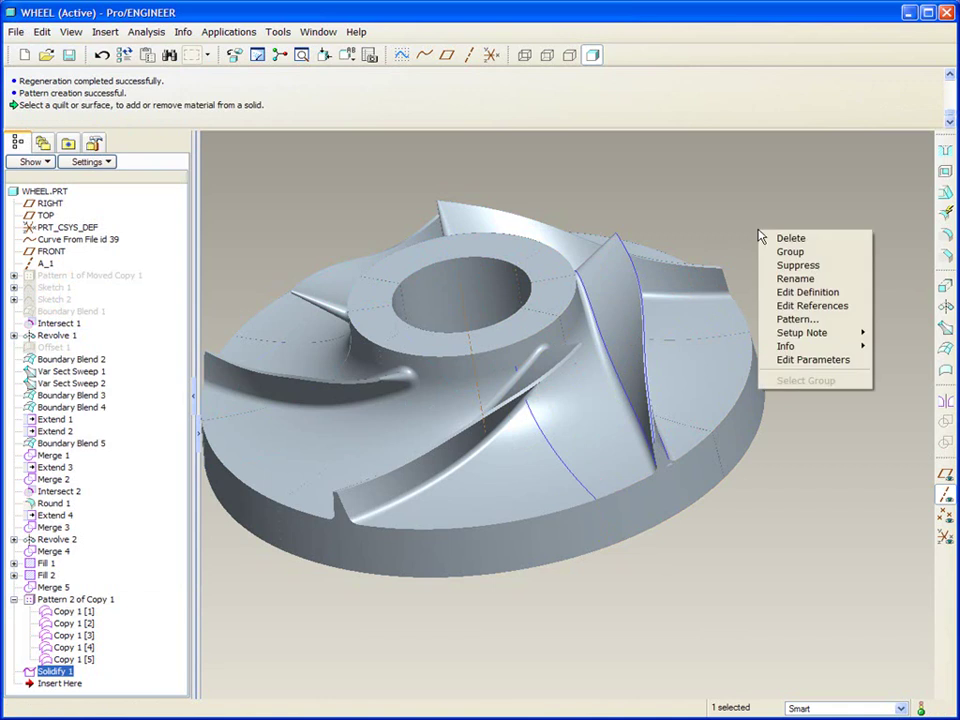
left_click(802, 319)
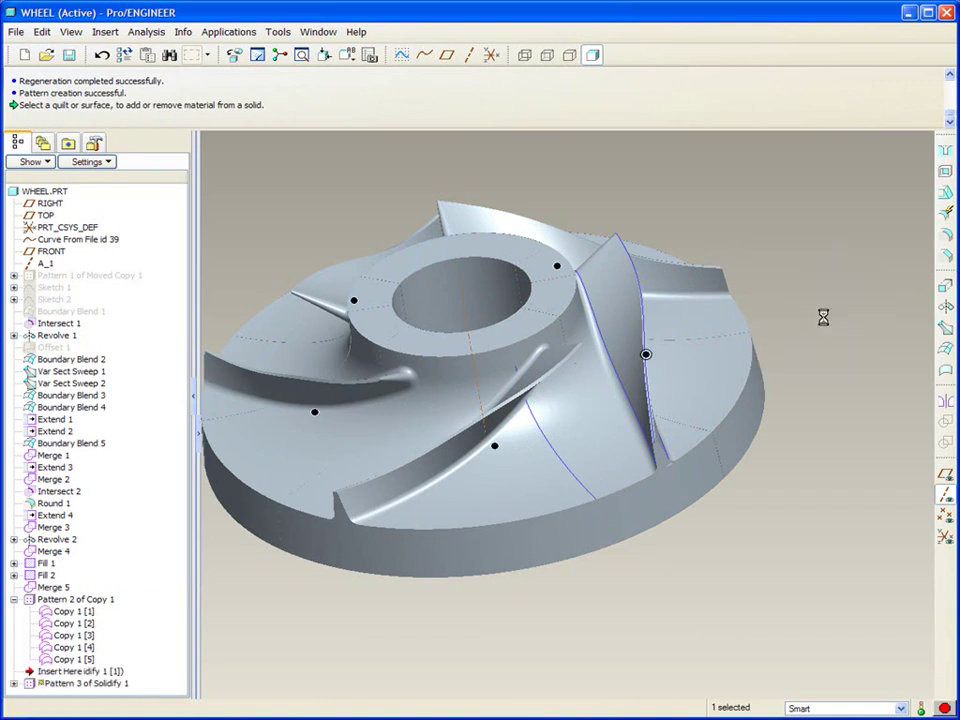
middle_click(826, 323)
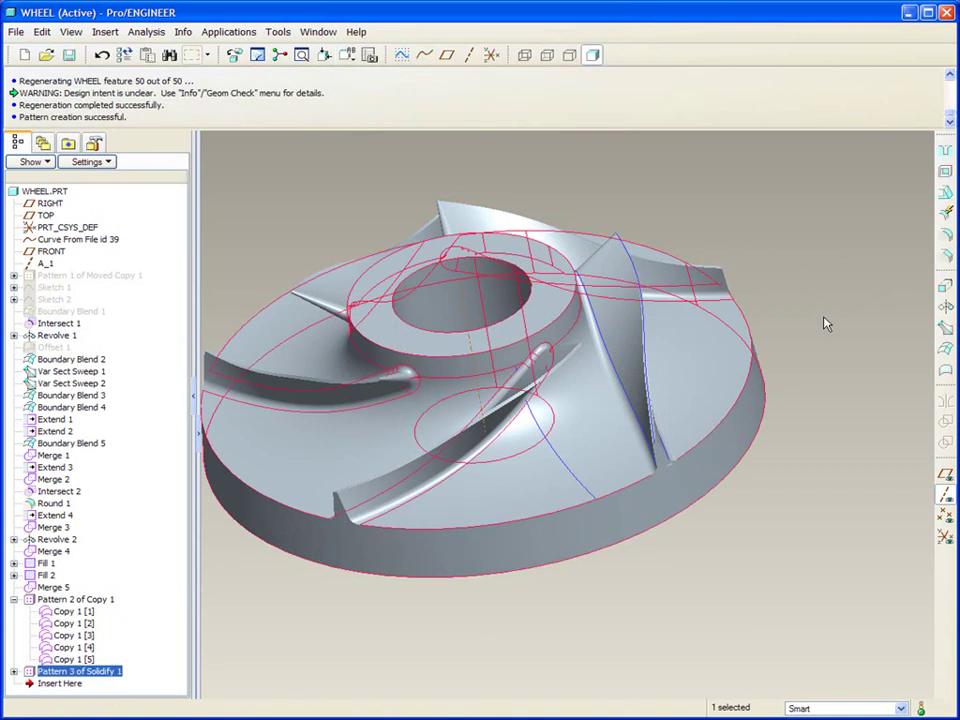
left_click(655, 180)
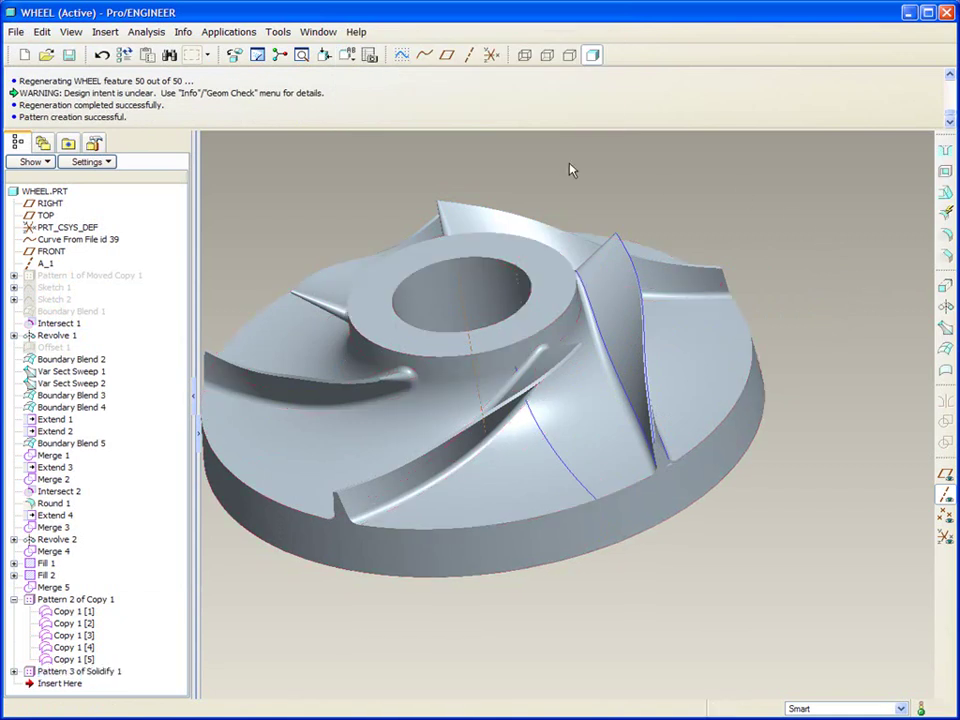
Show the layer tree and hide the 03___PRT_ALL_CURVES and 06___PRT_ALL_SURFS layers.
left_click(30, 161)
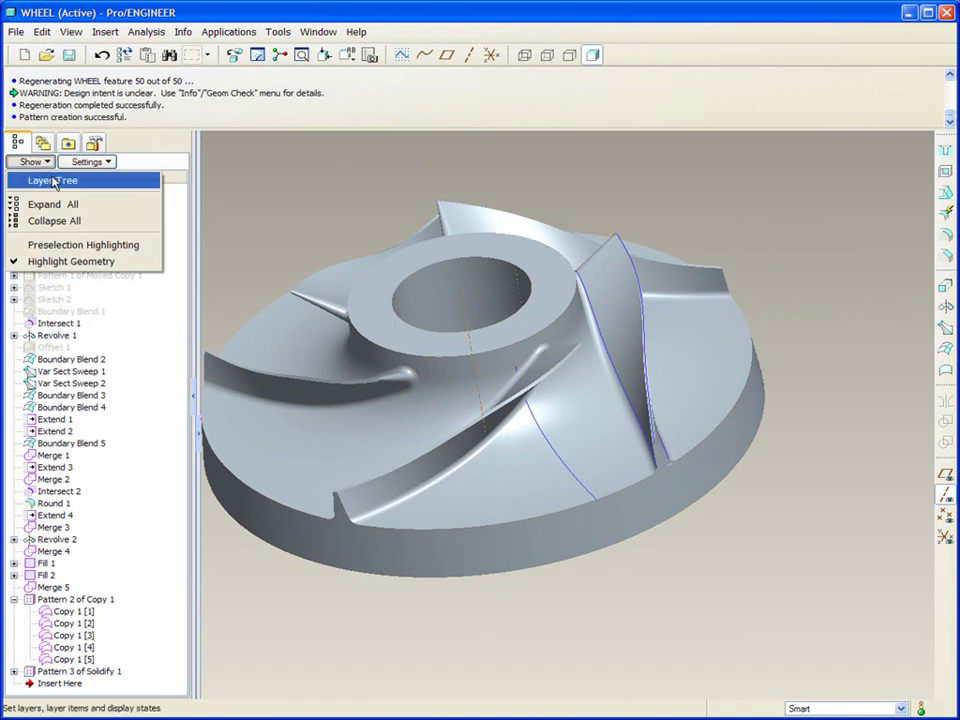
left_click(55, 180)
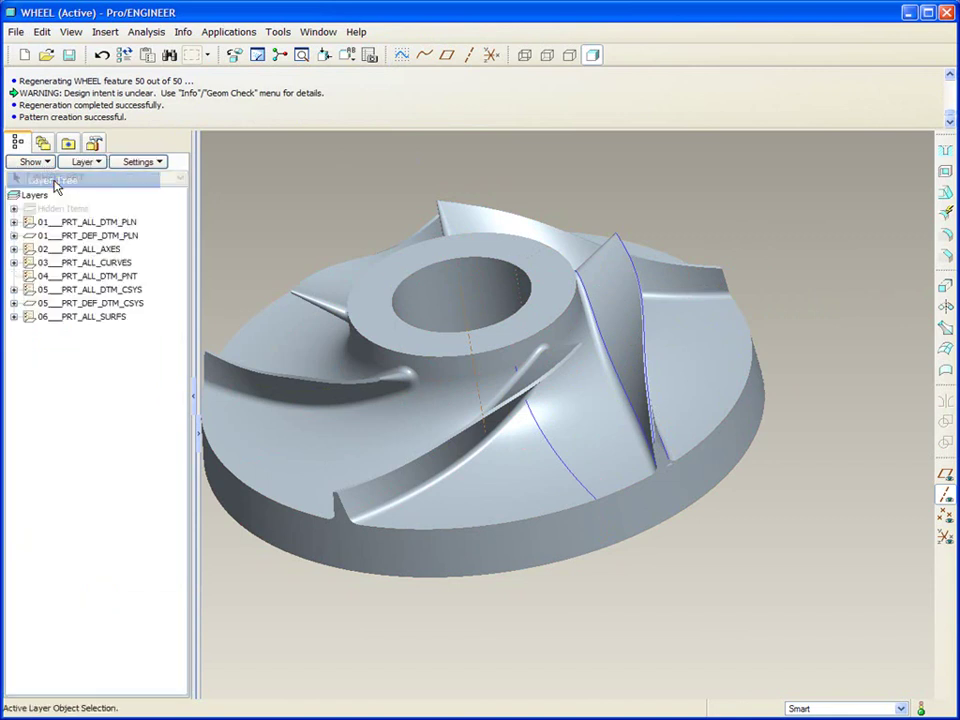
left_click(95, 262)
left_click(97, 318, "ctrl")
right_click(97, 320)
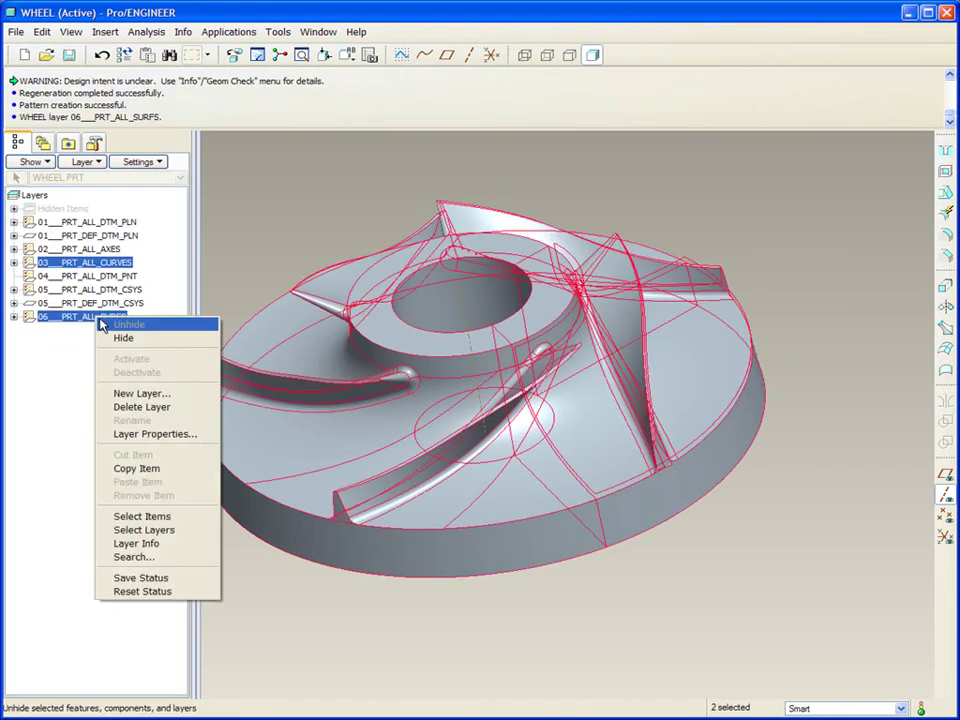
left_click(120, 336)
scroll(853, 405, "down", 4)
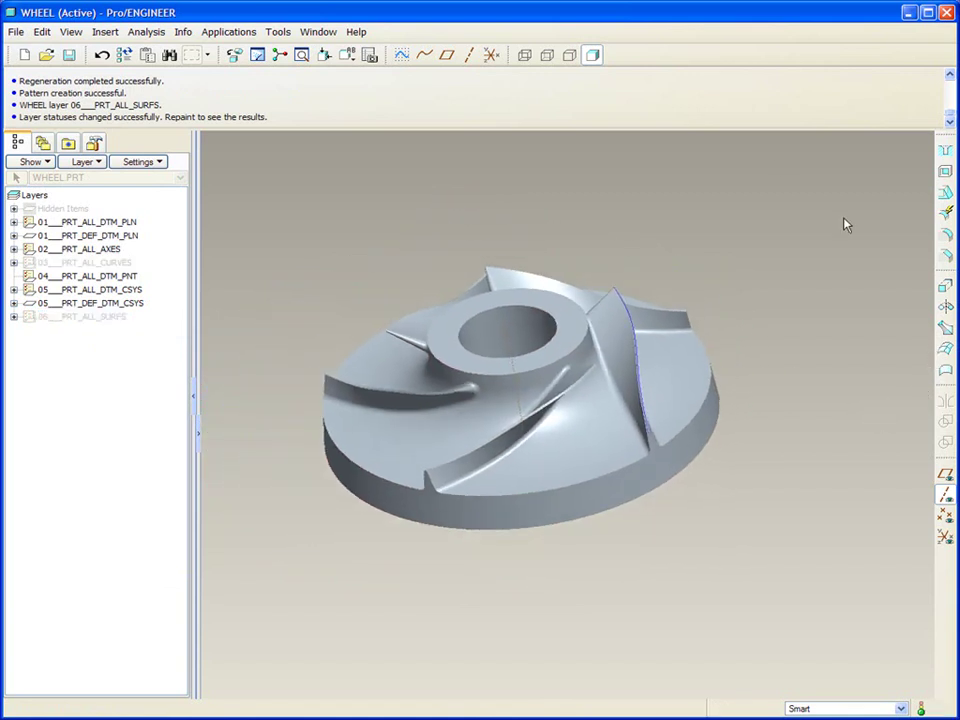
Display the model in wireframe and open the layer properties of 03___PRT_ALL_CURVES.
left_click(525, 54)
middle_click_drag(792, 231, 802, 232)
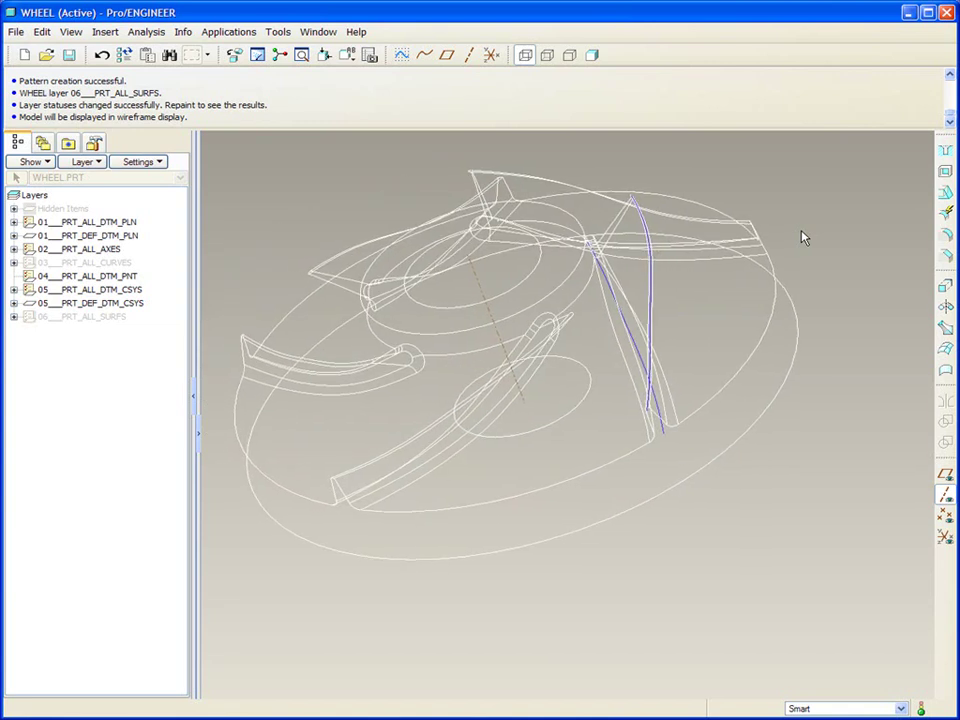
left_click(88, 262)
right_click(88, 262)
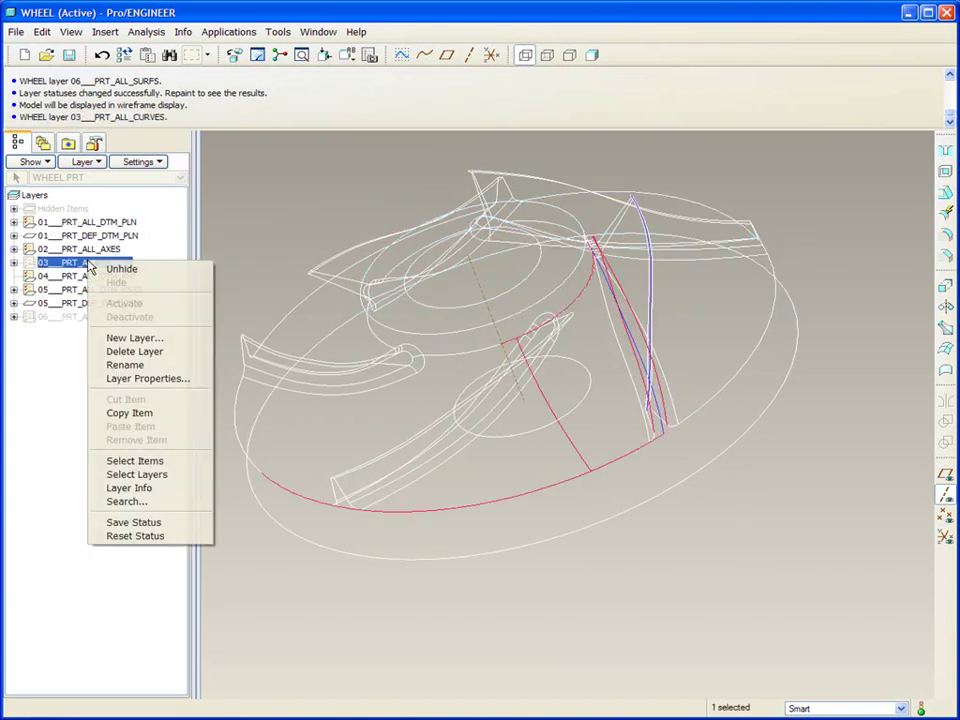
left_click(132, 380)
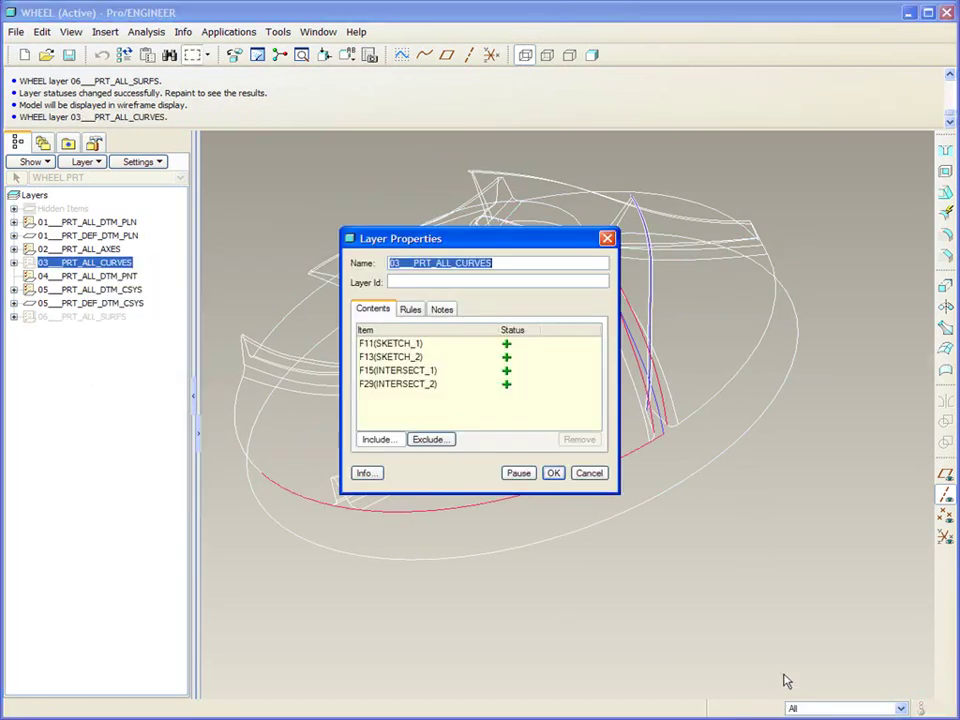
Restrict selection to curves and box-select the whole model to include the two Curve From File curves in the layer.
left_click_drag(520, 240, 856, 38)
middle_click_drag(817, 560, 808, 680)
left_click(845, 709)
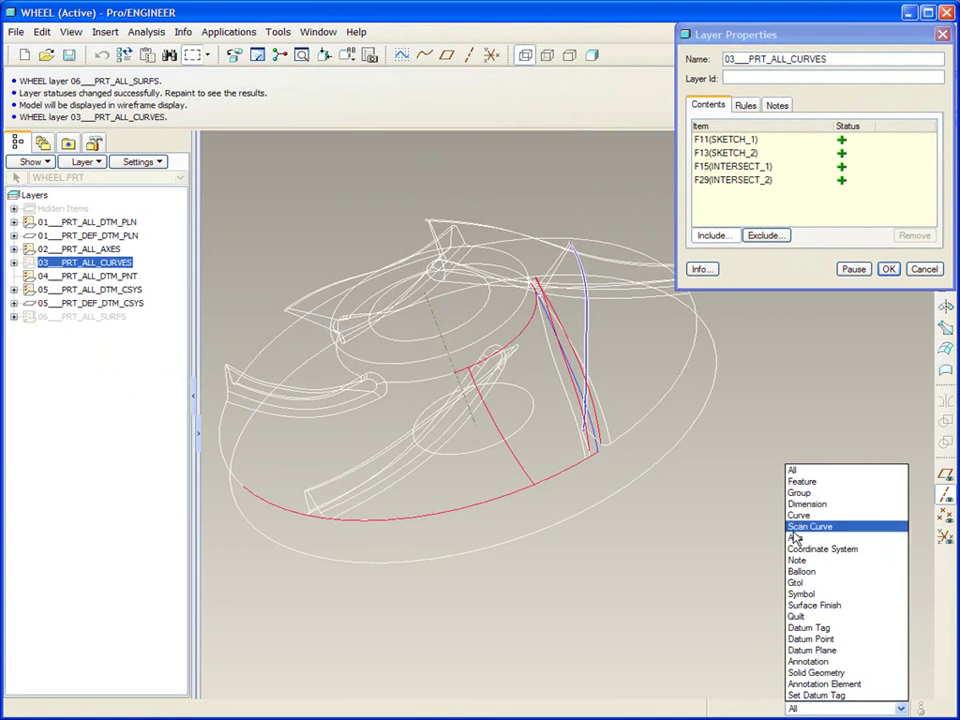
left_click(872, 514)
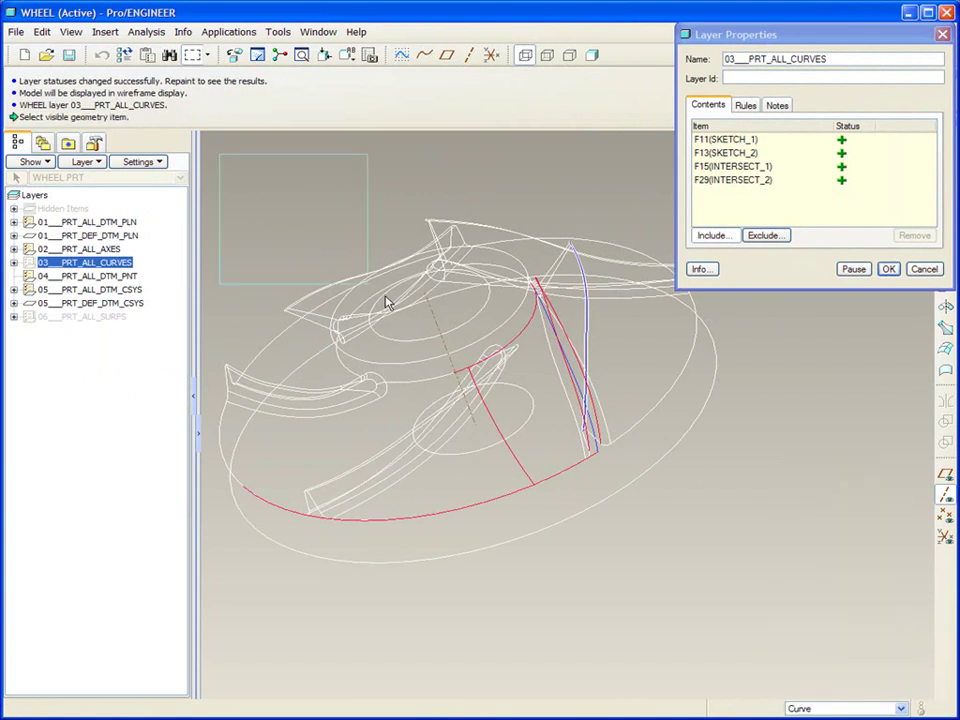
left_click_drag(742, 592, 773, 607)
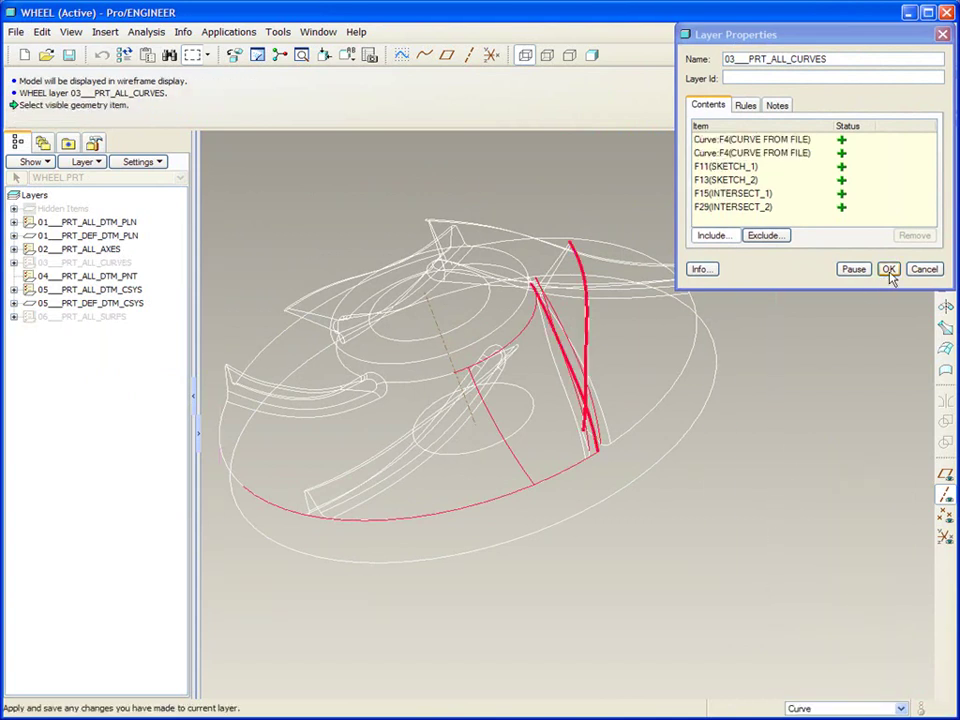